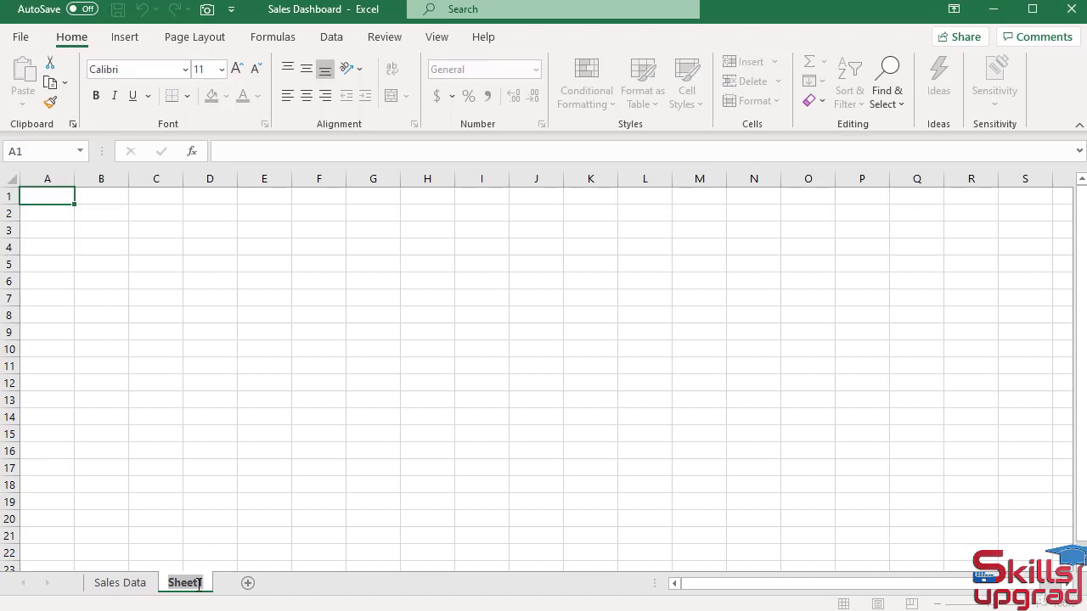
Step: Rename the new blank sheet as Dashboard and move it before the Sales Data sheet
type("Dashboard")
key("Return")
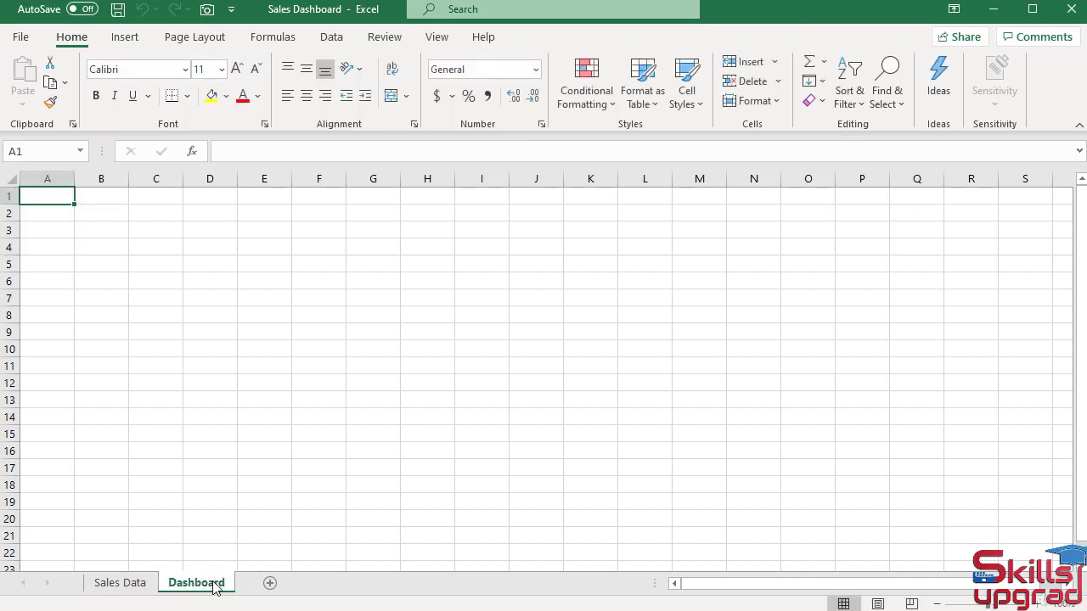
left_click_drag(214, 587, 106, 587)
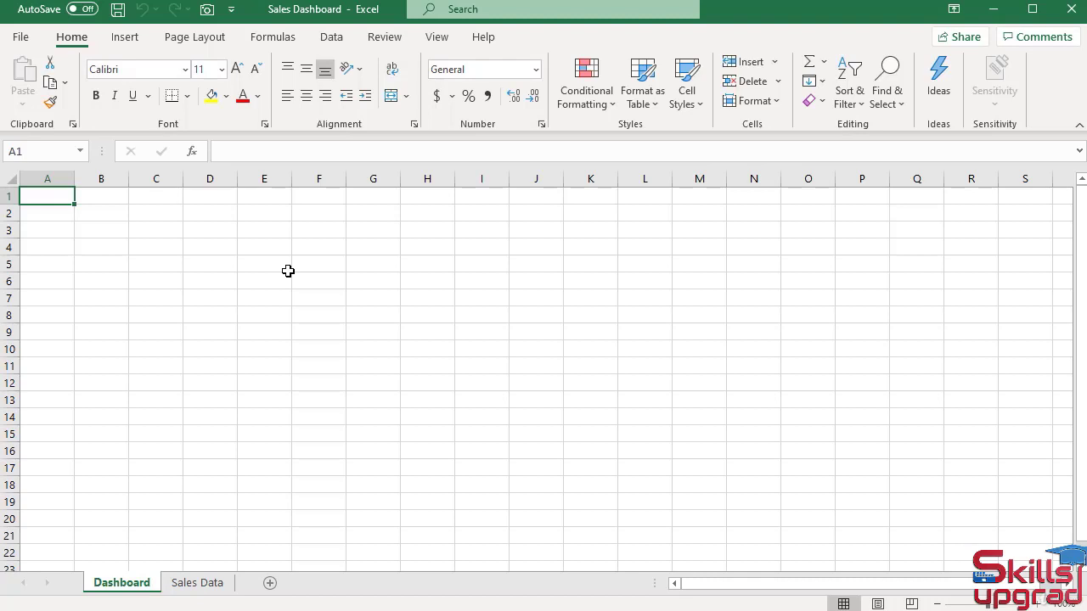
Step: Hide the Dashboard sheet's gridlines and set the picture Image from the Sales Dashboard 6 folder as the sheet background
left_click(434, 38)
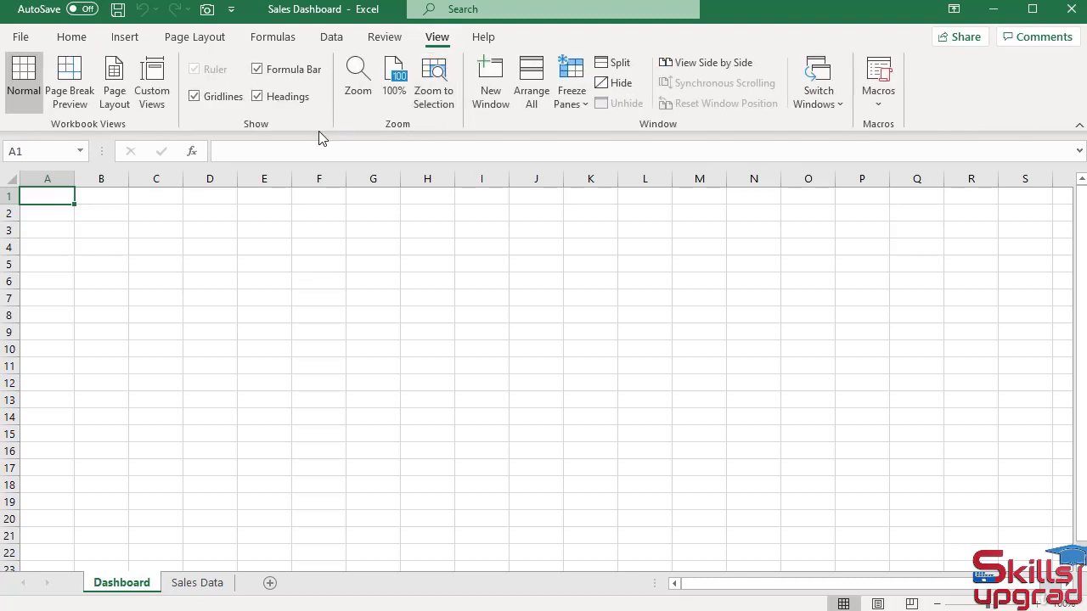
left_click(194, 96)
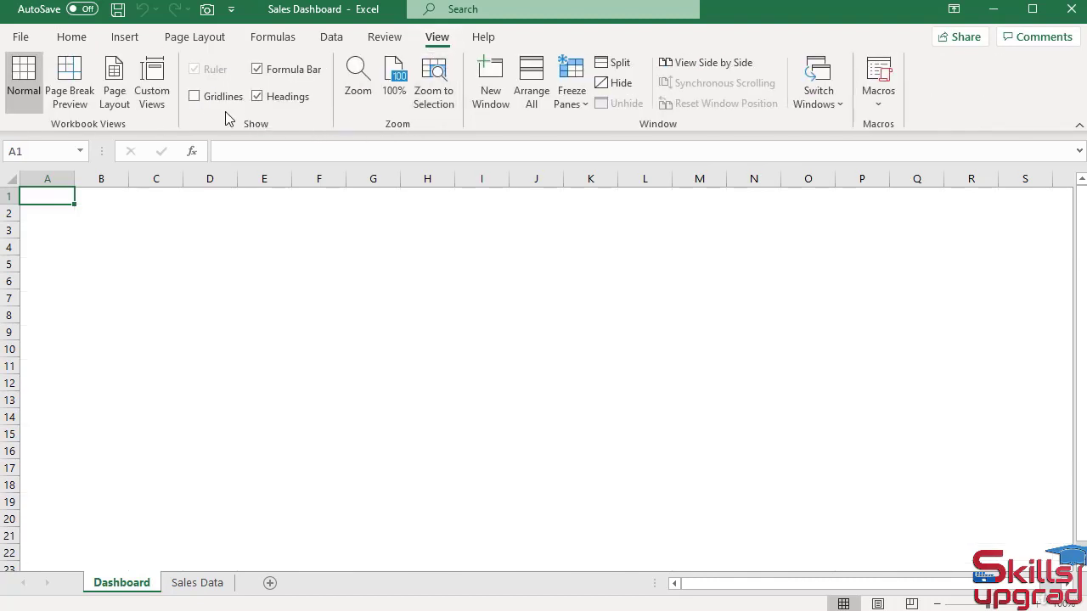
left_click(212, 40)
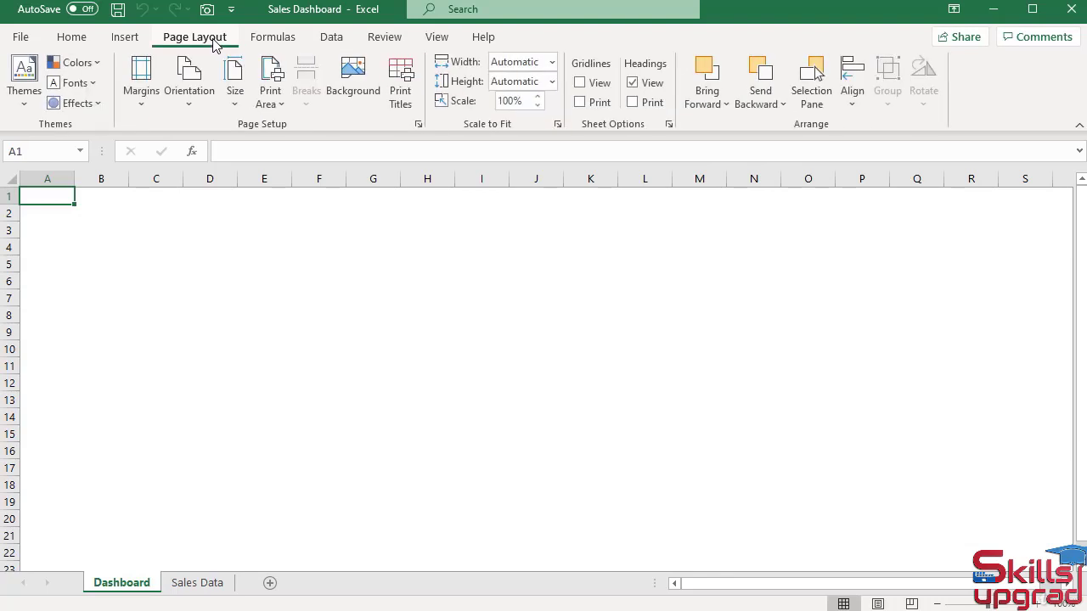
left_click(361, 87)
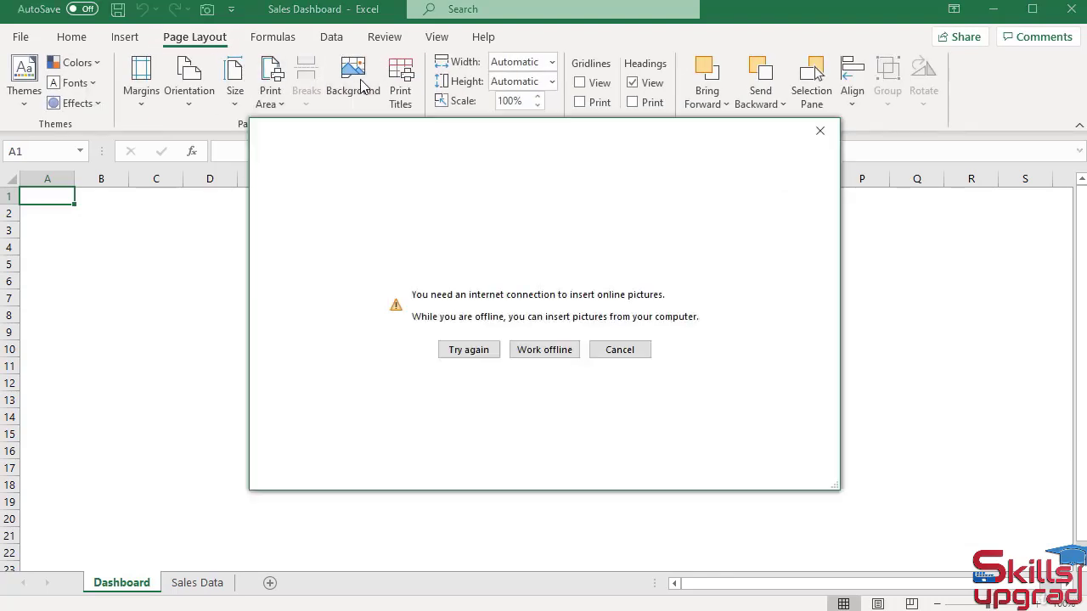
left_click(563, 353)
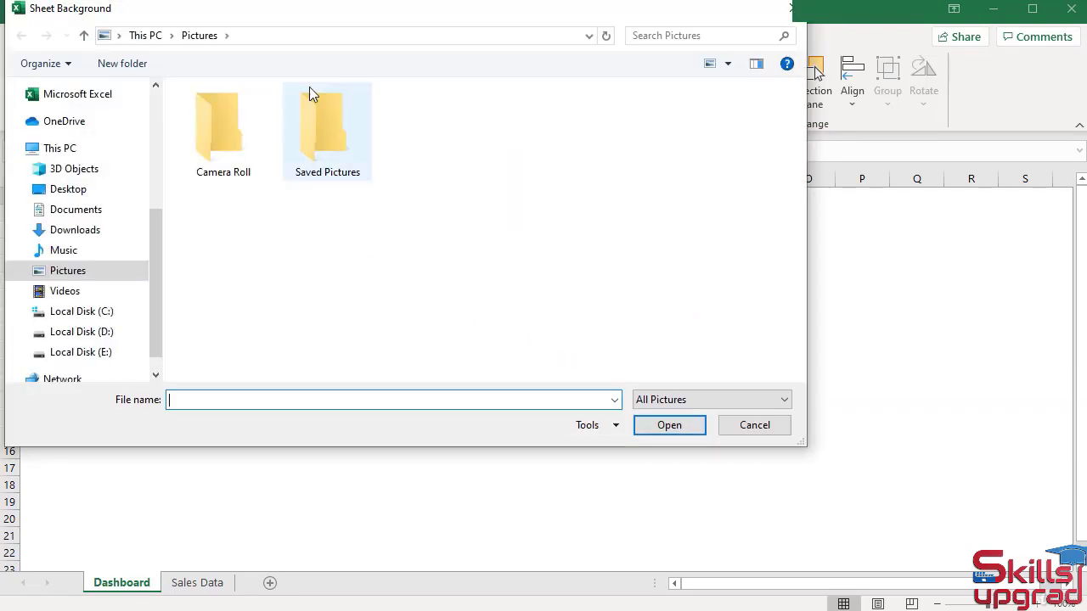
scroll(119, 243, "up", 1)
scroll(119, 243, "up", 1)
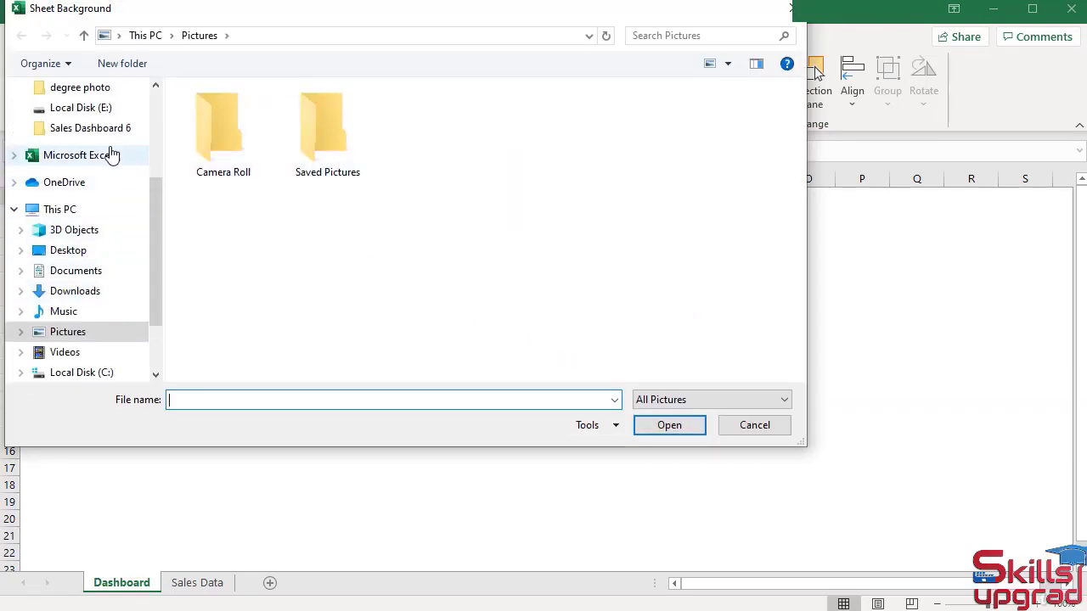
left_click(102, 128)
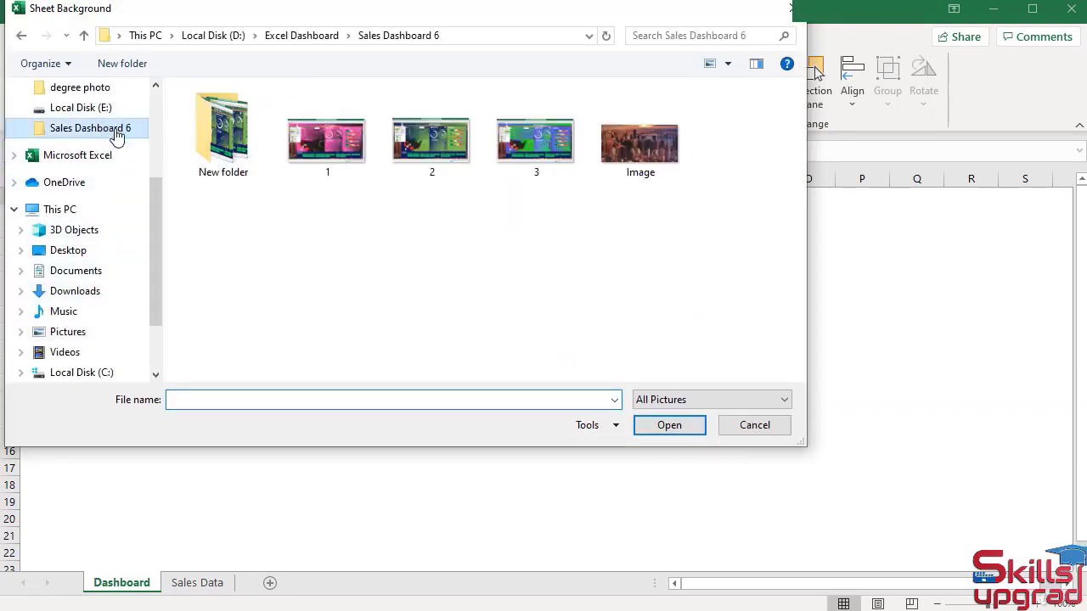
left_click(624, 164)
left_click(668, 425)
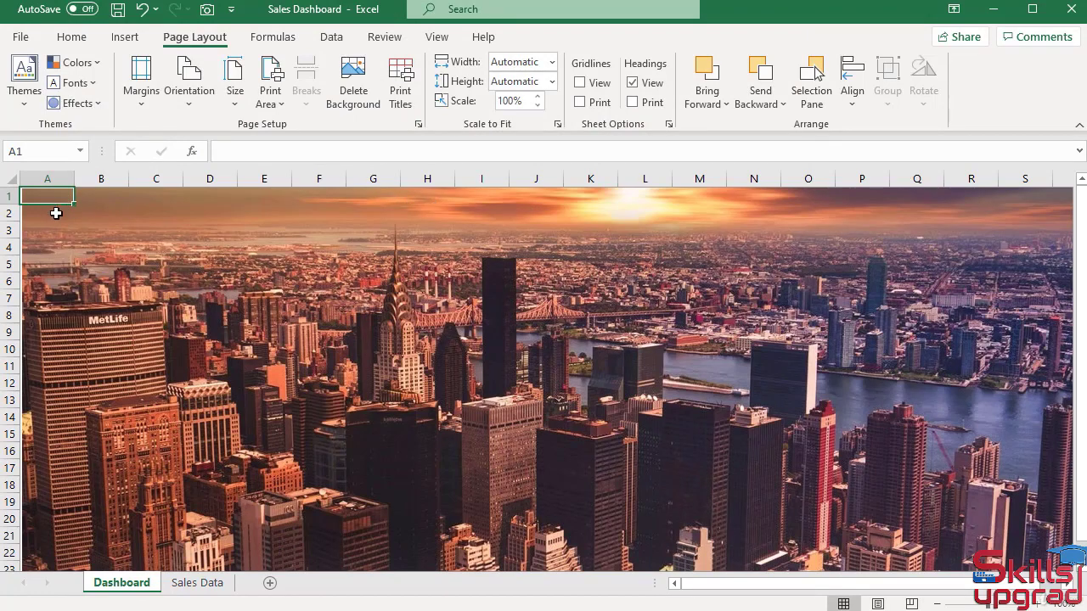
Step: Insert a text box as a banner over rows 1 and 2, spanning columns A to T
left_click(123, 38)
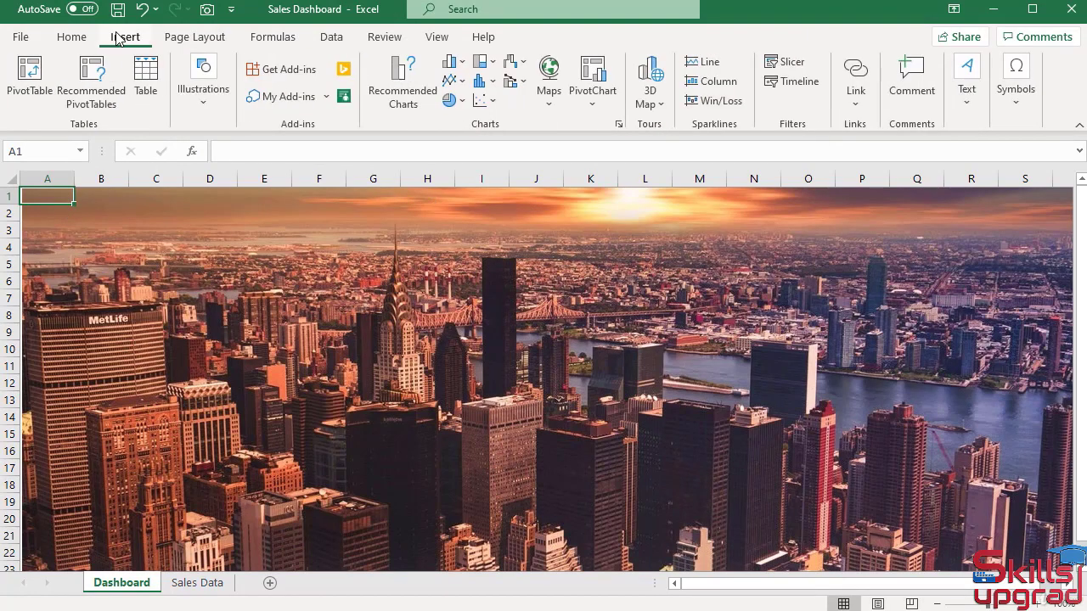
left_click(957, 110)
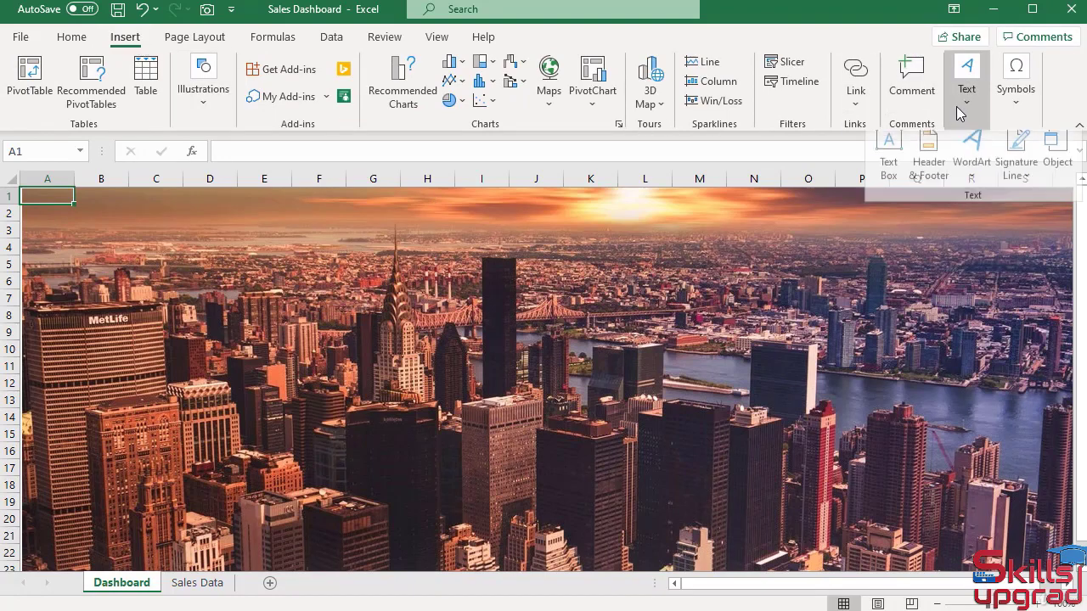
left_click(887, 153)
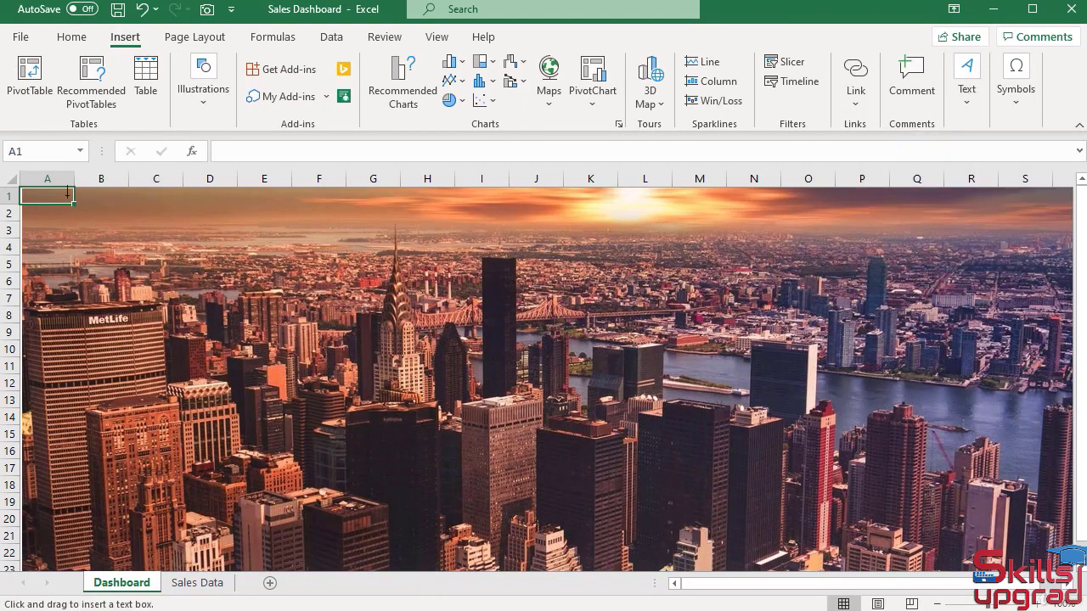
mouse_move(32, 197)
left_mouse_down()
mouse_move(86, 231)
mouse_move(425, 245)
left_mouse_up()
left_click_drag(256, 246, 215, 222)
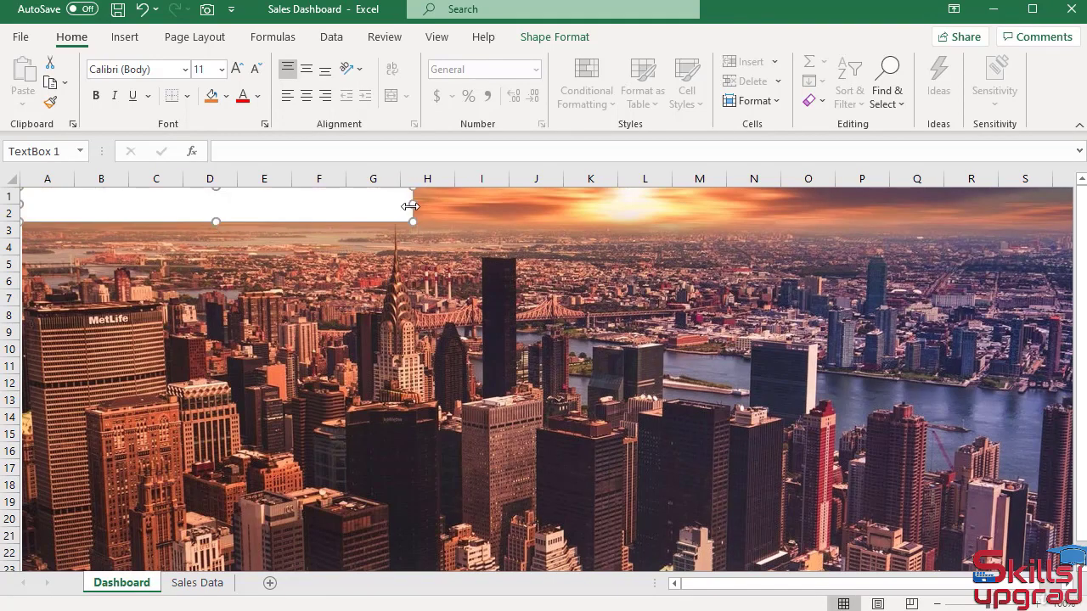
left_click_drag(496, 207, 618, 221)
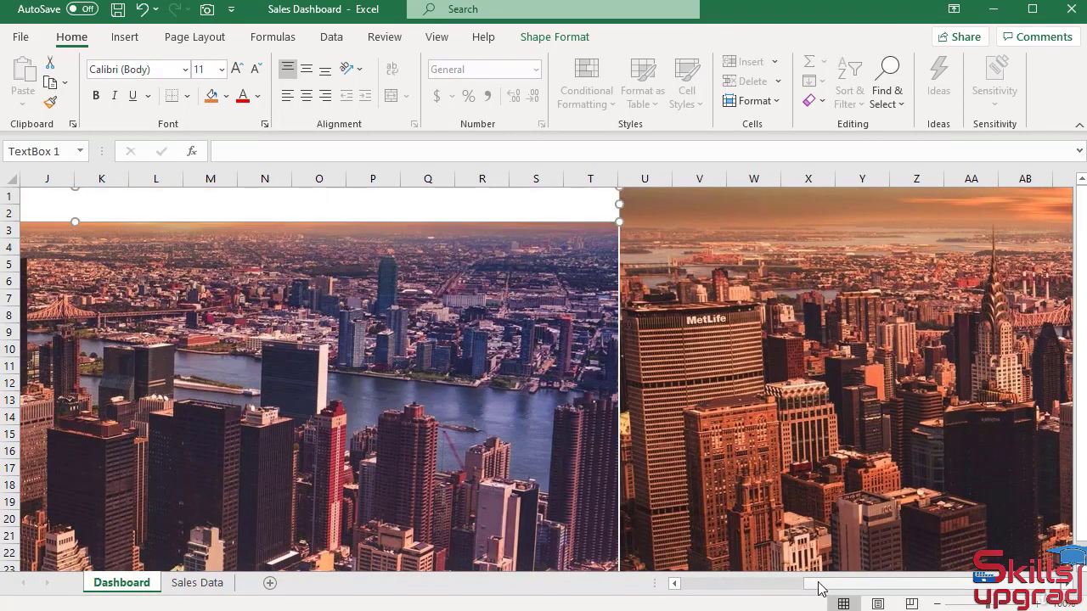
left_click_drag(824, 586, 674, 584)
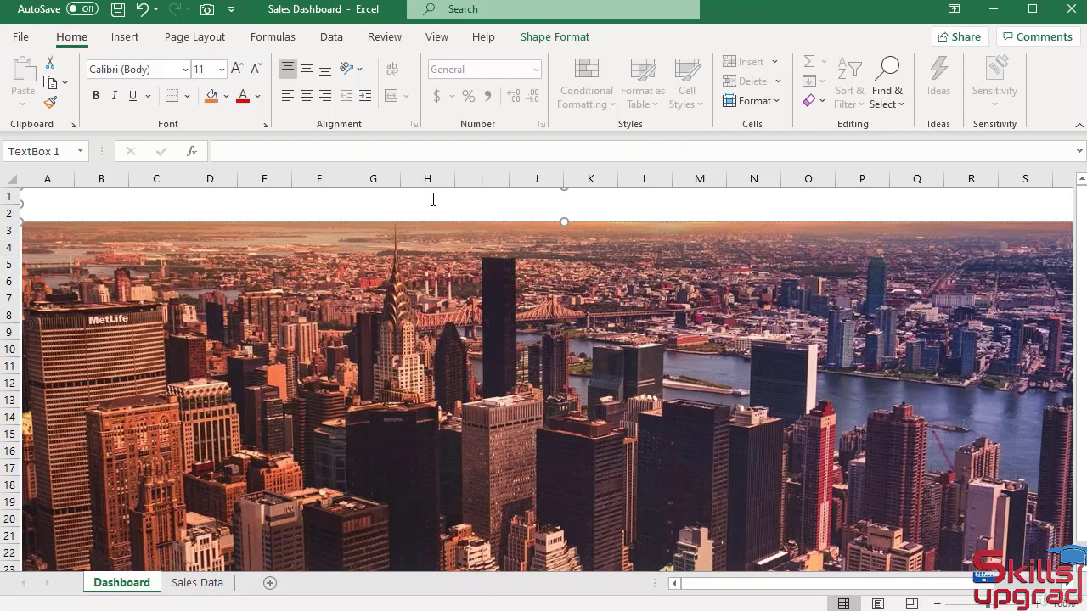
Step: Enter the title Sales Dashboard in the banner text box and centre it horizontally and vertically
type("Sales Dashboard")
key("ctrl+a")
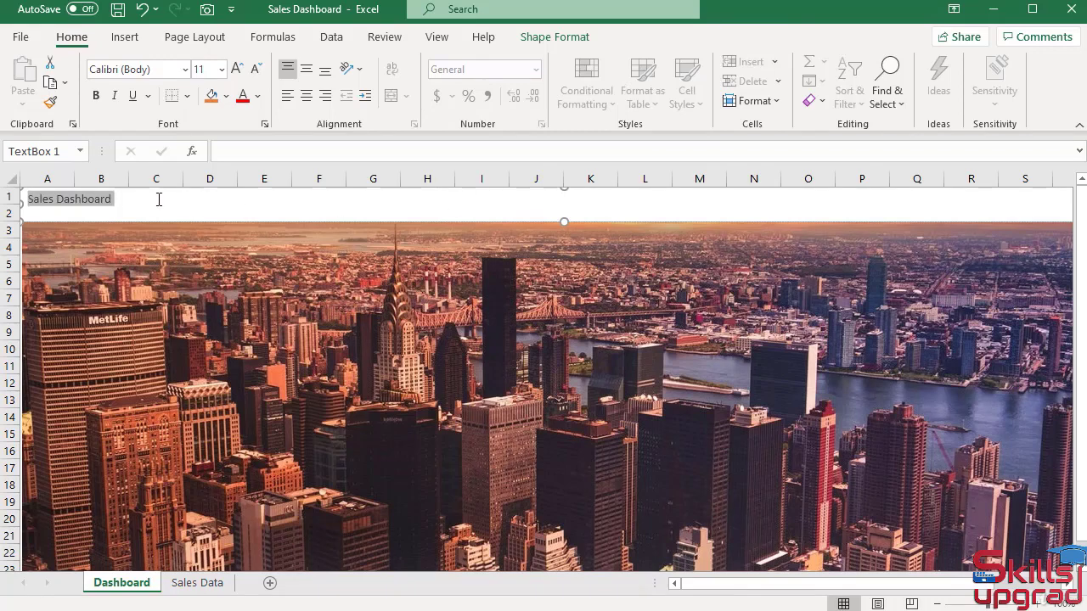
left_click(307, 96)
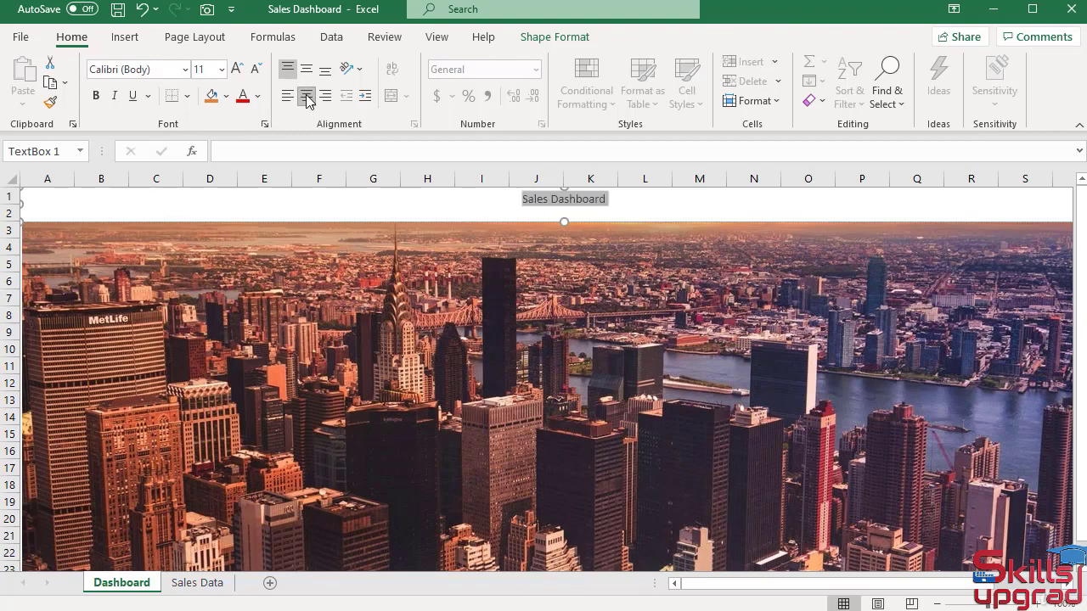
left_click(307, 70)
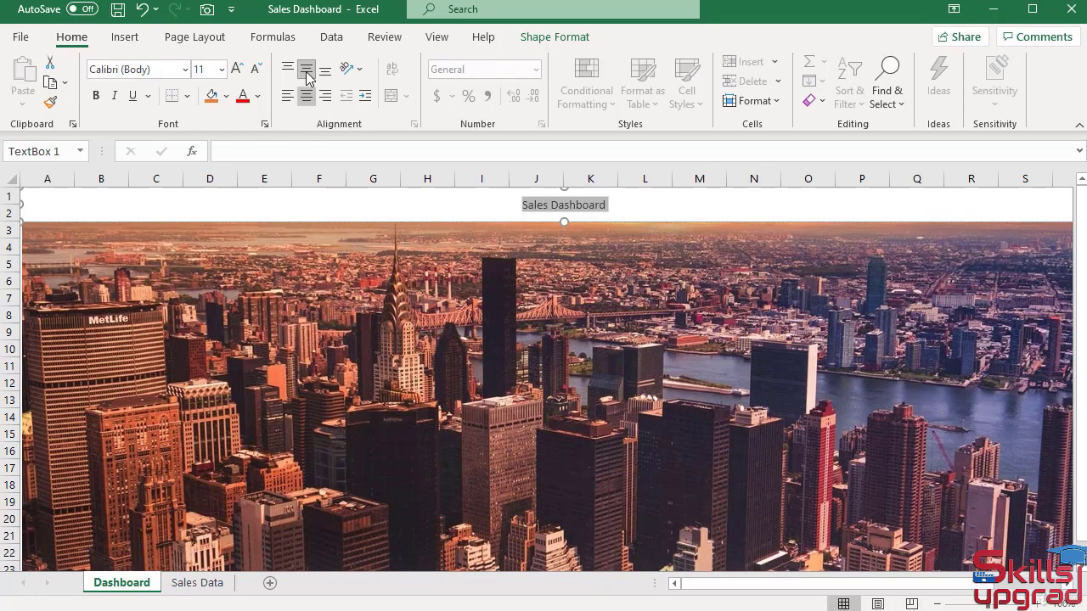
left_click(316, 283)
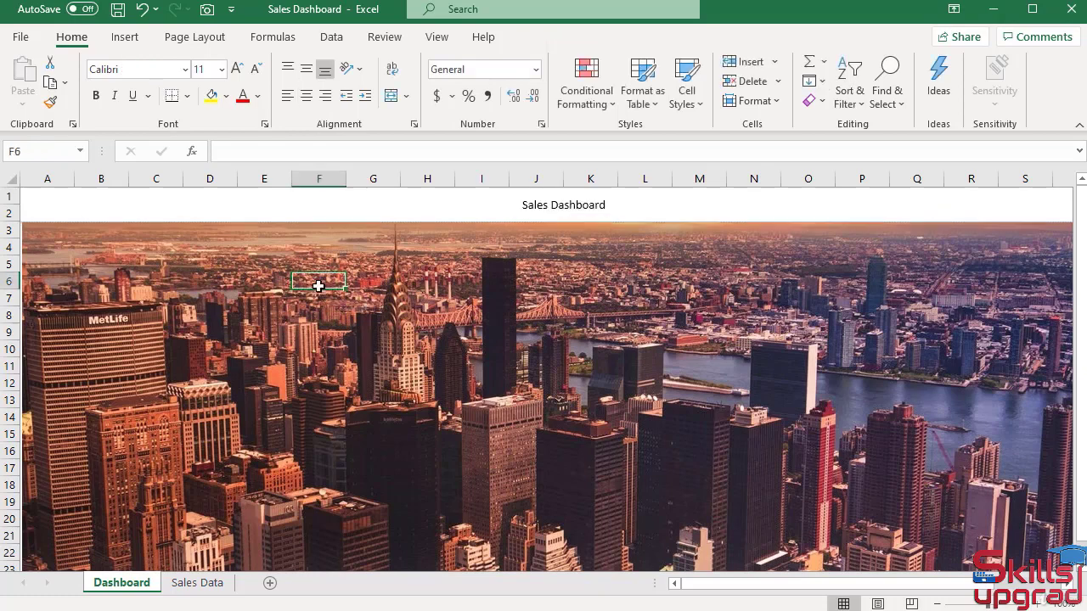
Step: Open the banner text box's shape formatting and apply a gradient fill
left_click(357, 210)
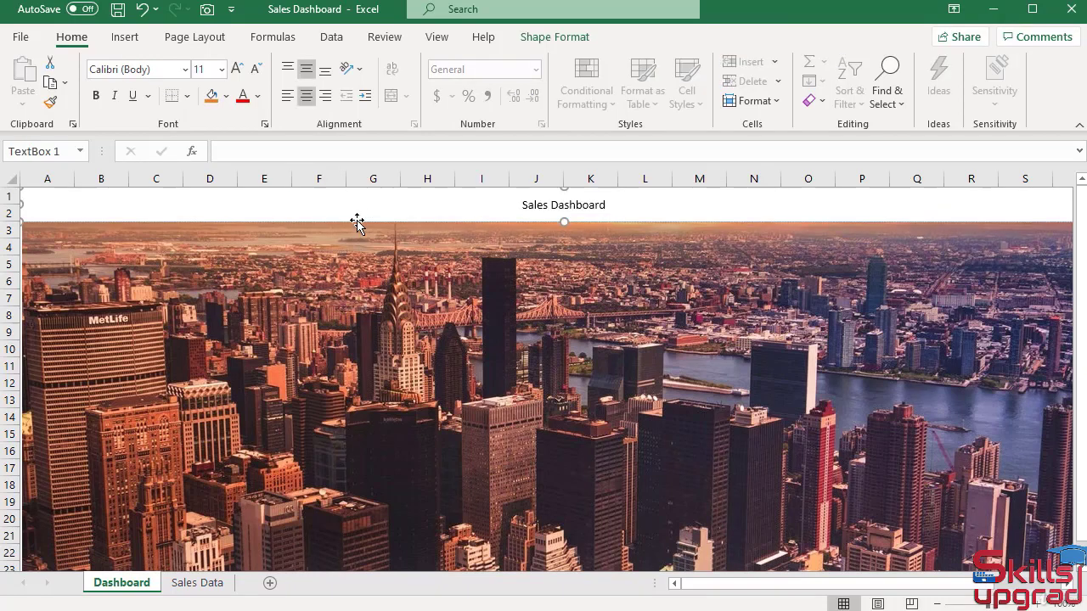
right_click(356, 221)
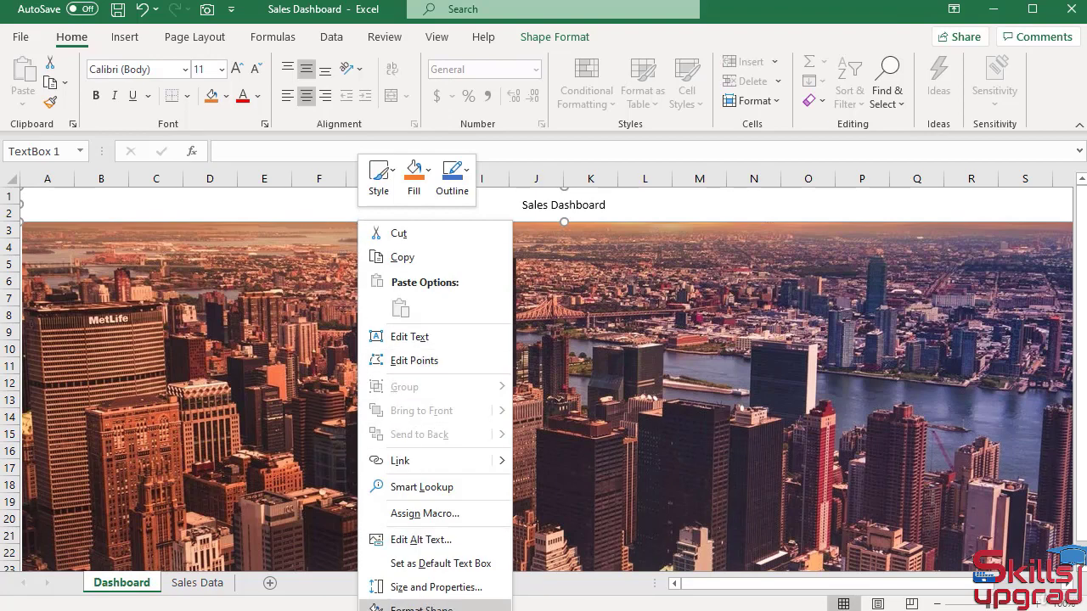
left_click(421, 607)
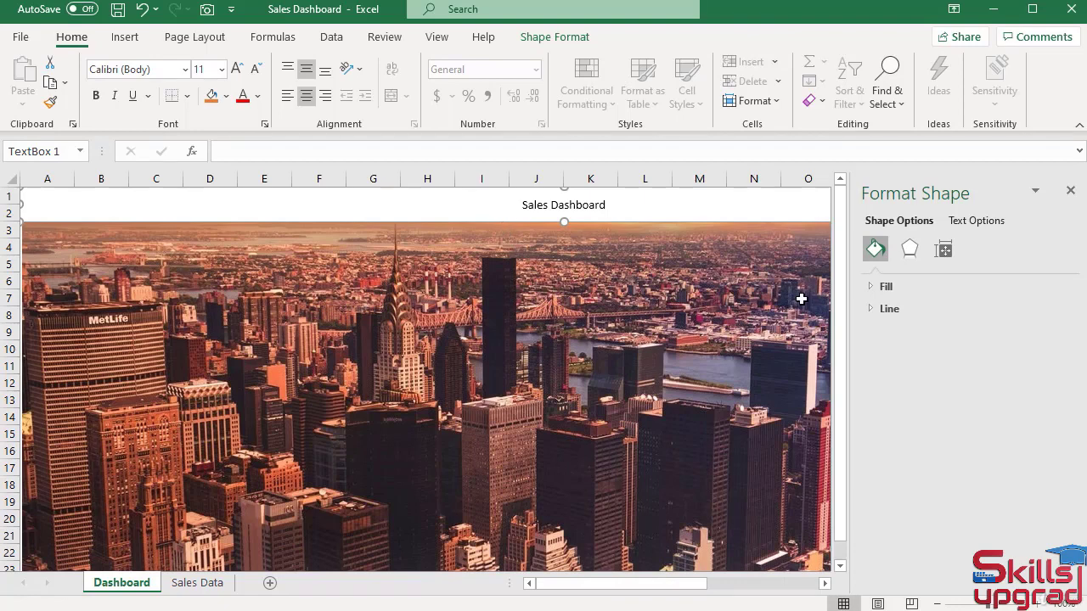
left_click(869, 289)
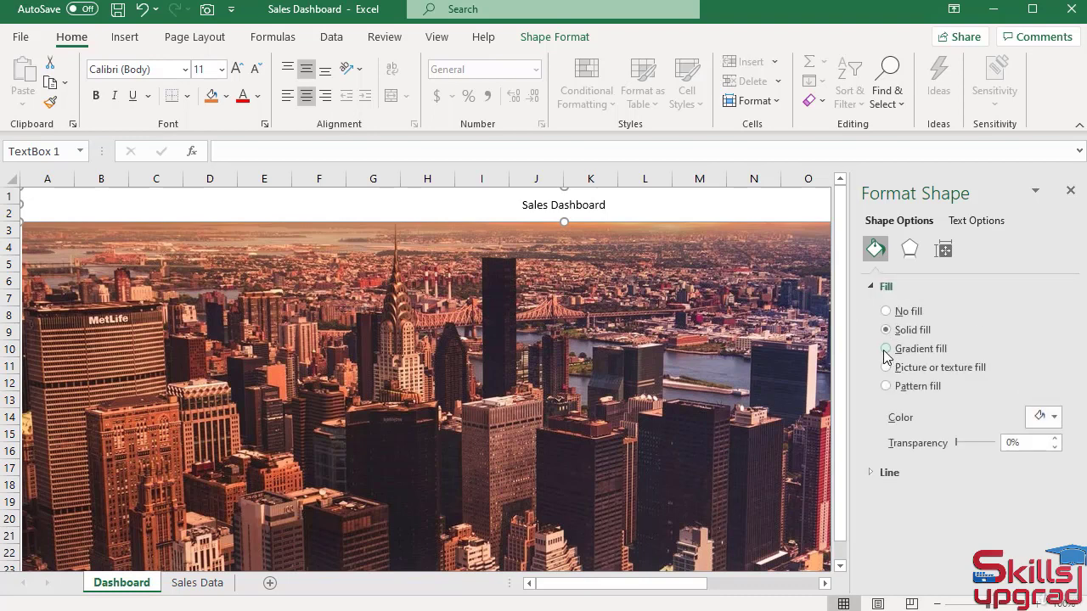
left_click(885, 349)
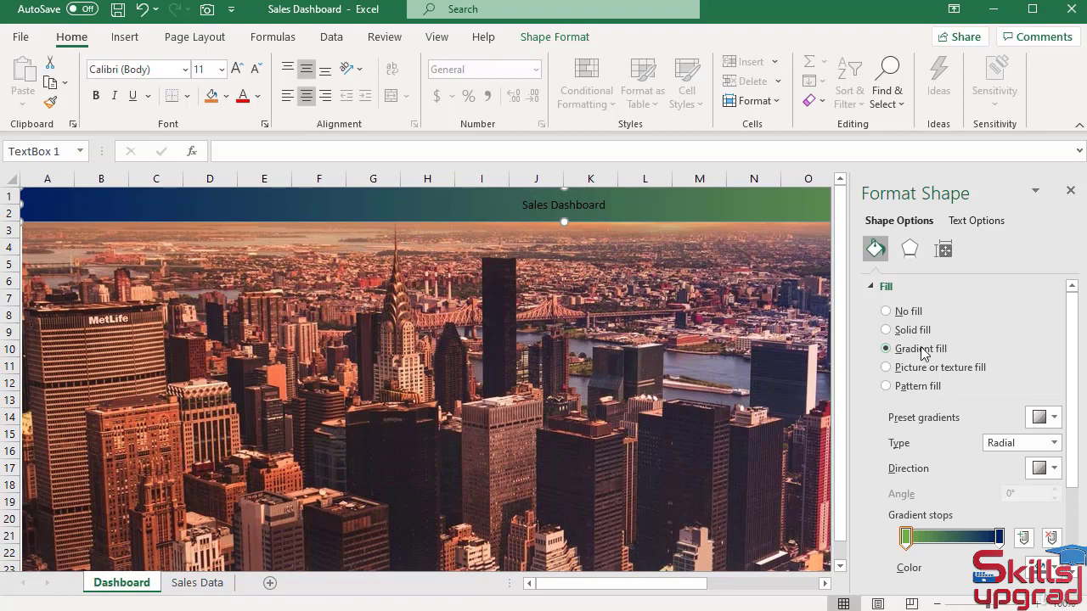
Step: Add a gradient stop at 52% to the banner's fill and colour it with the recent pink
scroll(923, 353, "down", 1)
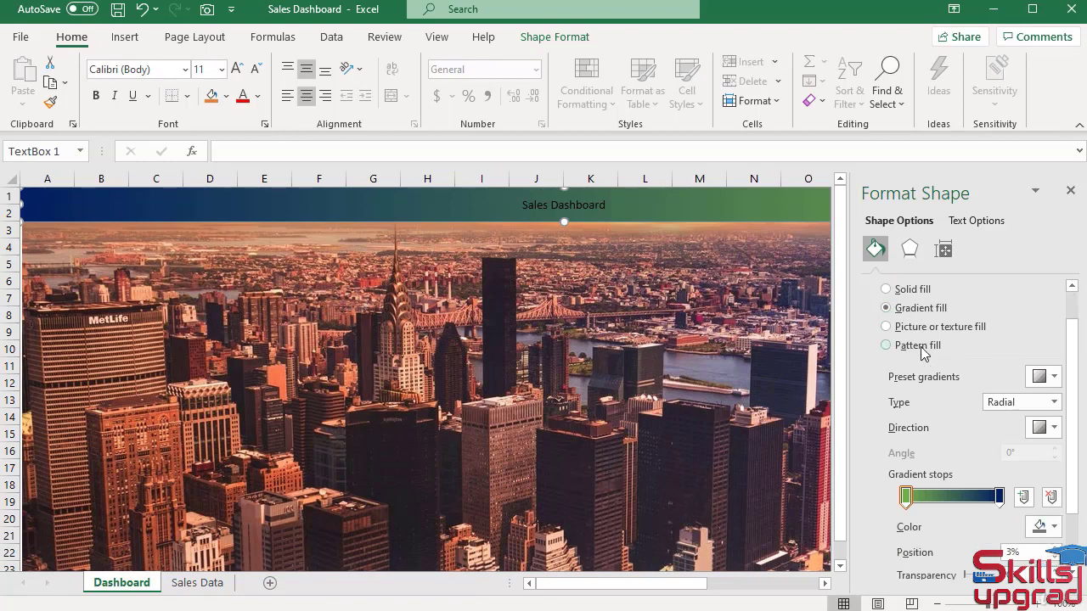
scroll(911, 359, "down", 1)
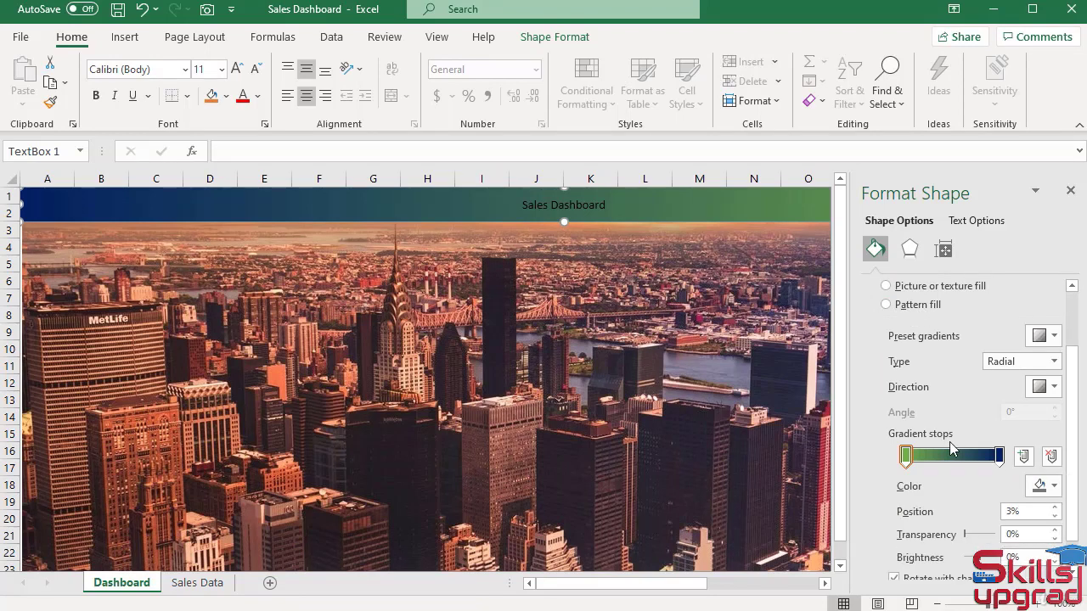
left_click(1024, 457)
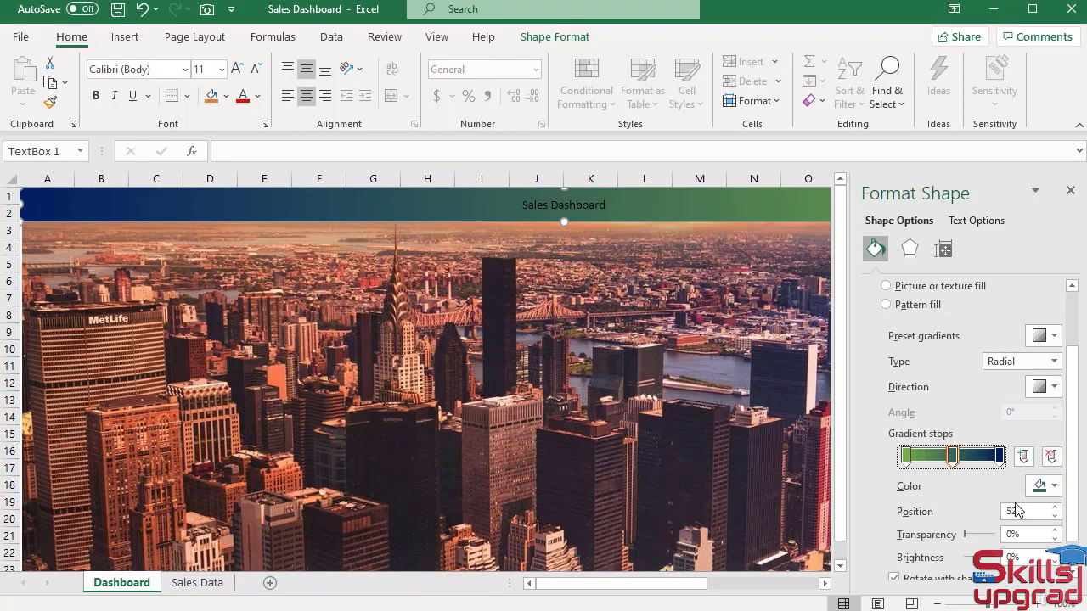
left_click(1051, 487)
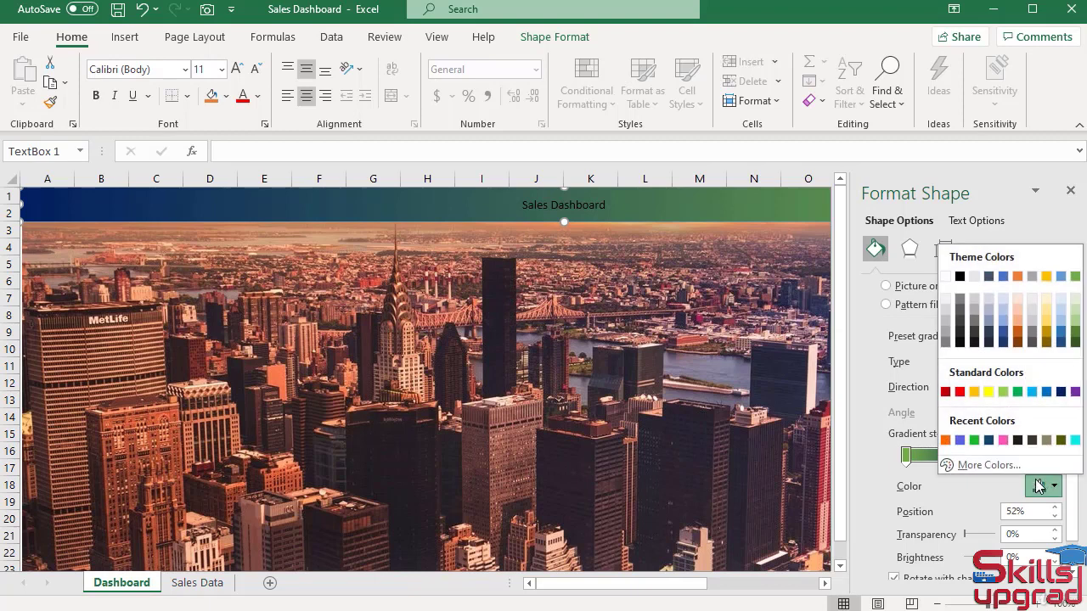
left_click(1002, 439)
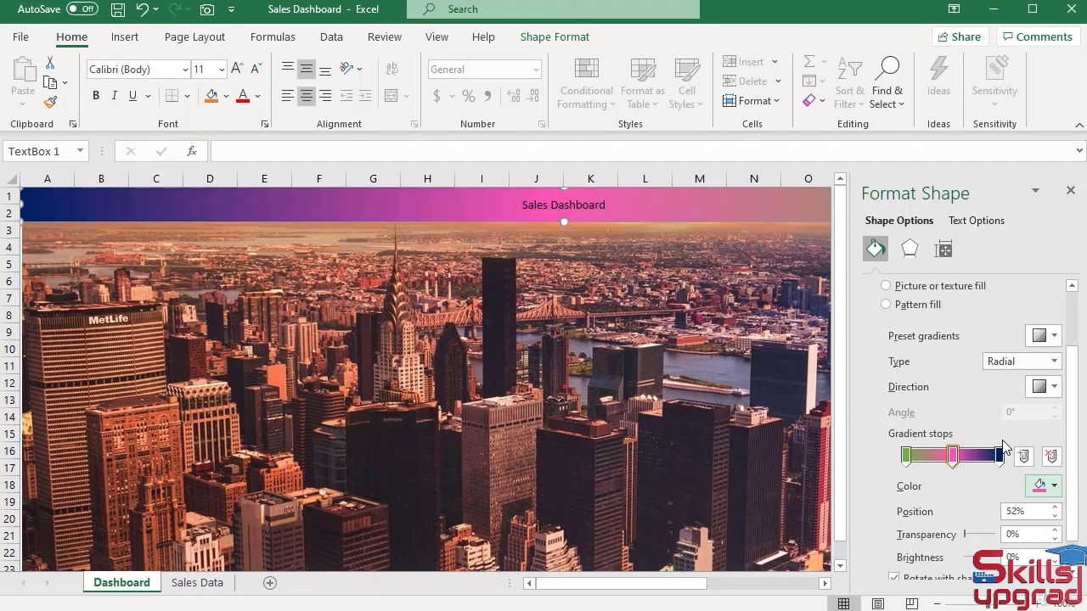
Step: Add another gradient stop at 76% to the banner's fill and colour it with the recent orange
left_click(1024, 457)
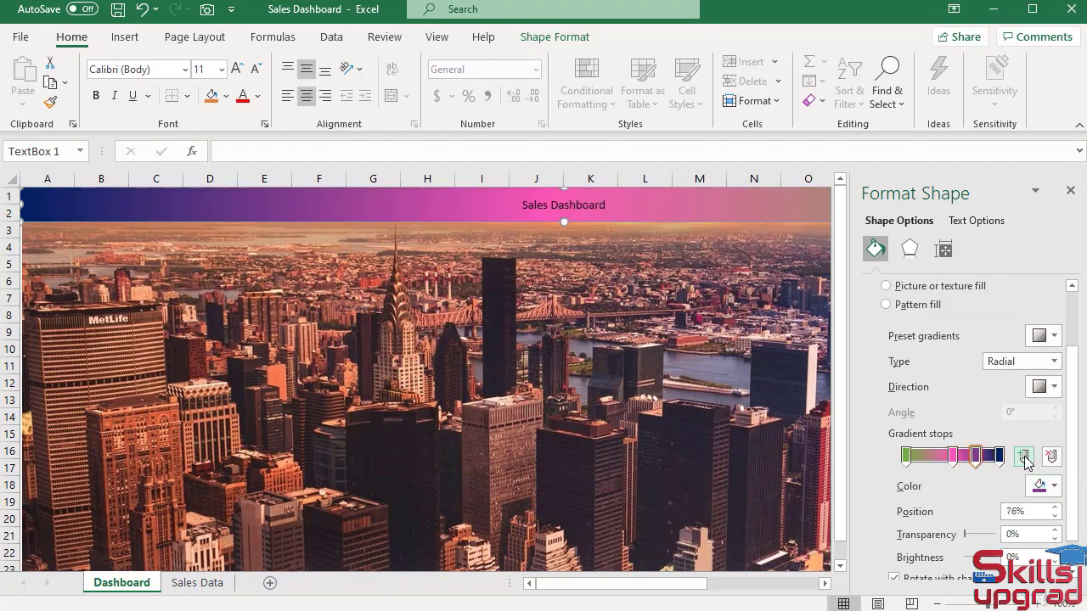
left_click(975, 456)
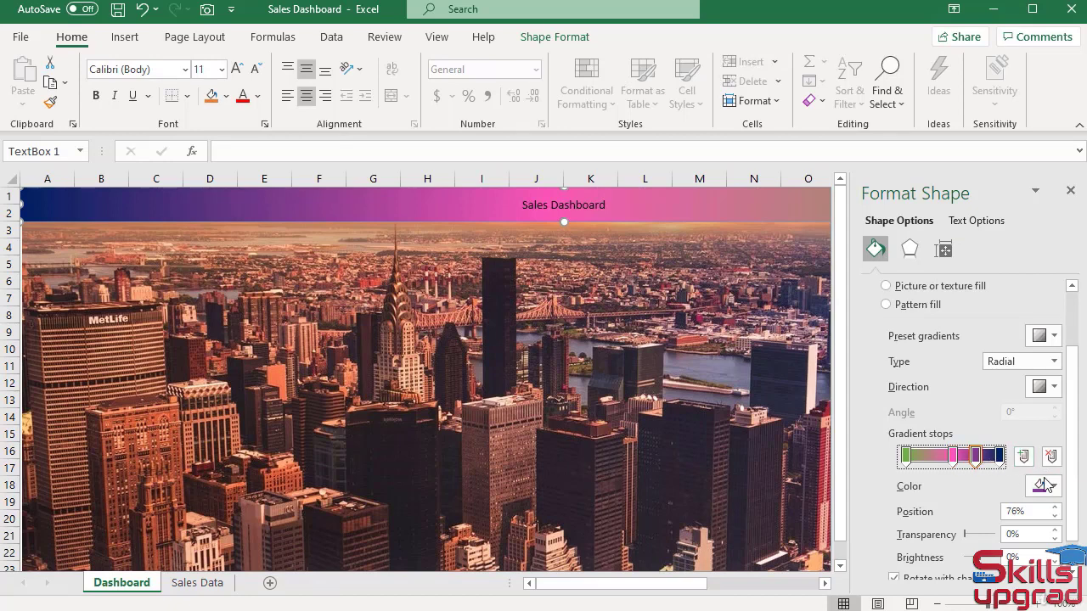
left_click(1054, 486)
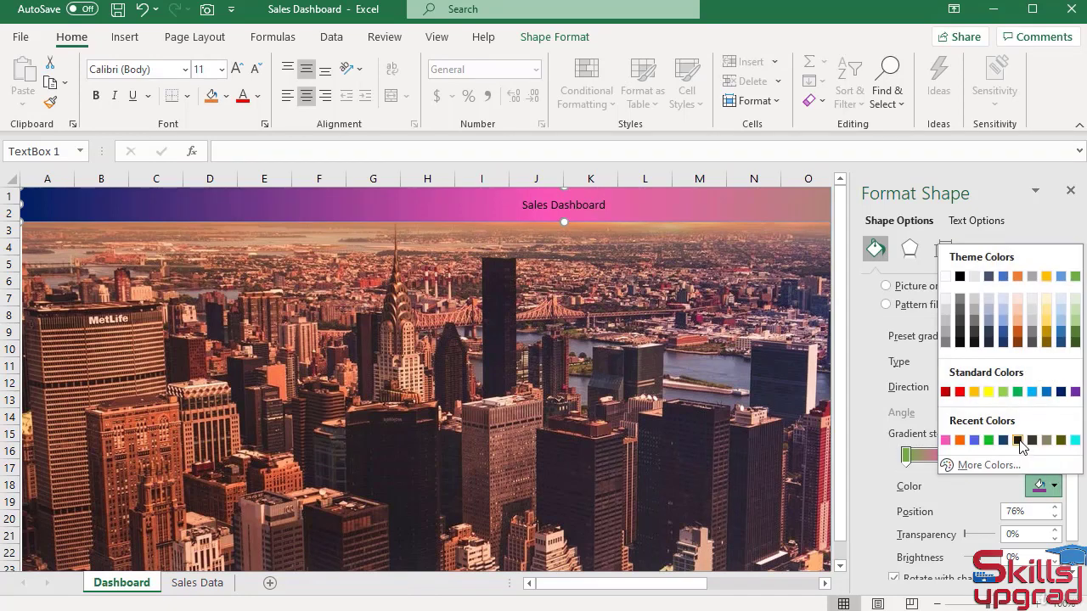
left_click(959, 440)
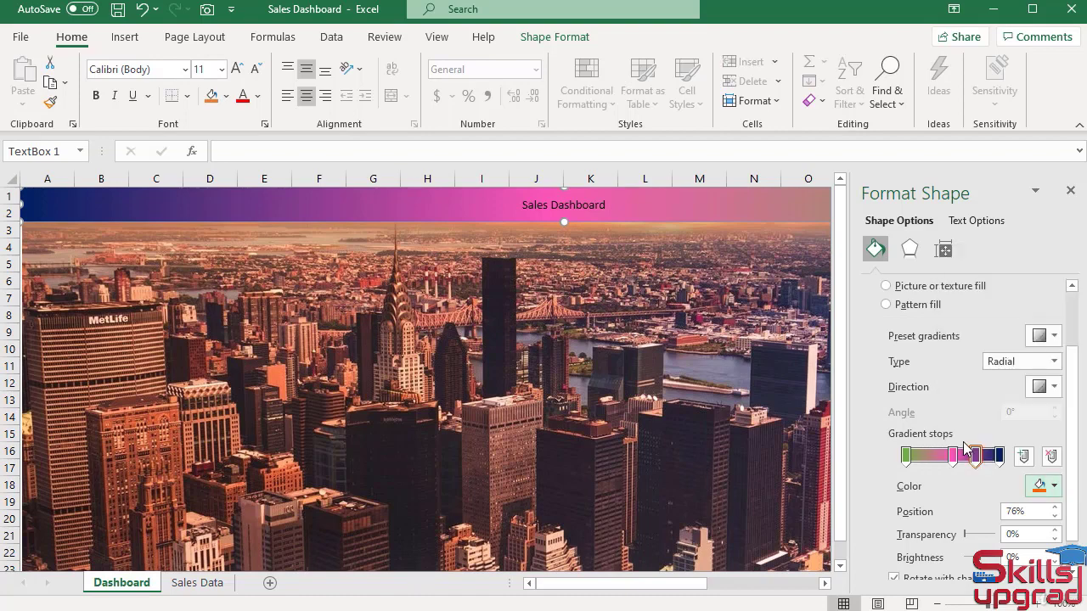
mouse_move(624, 586)
left_mouse_down()
mouse_move(711, 590)
mouse_move(623, 590)
left_mouse_up()
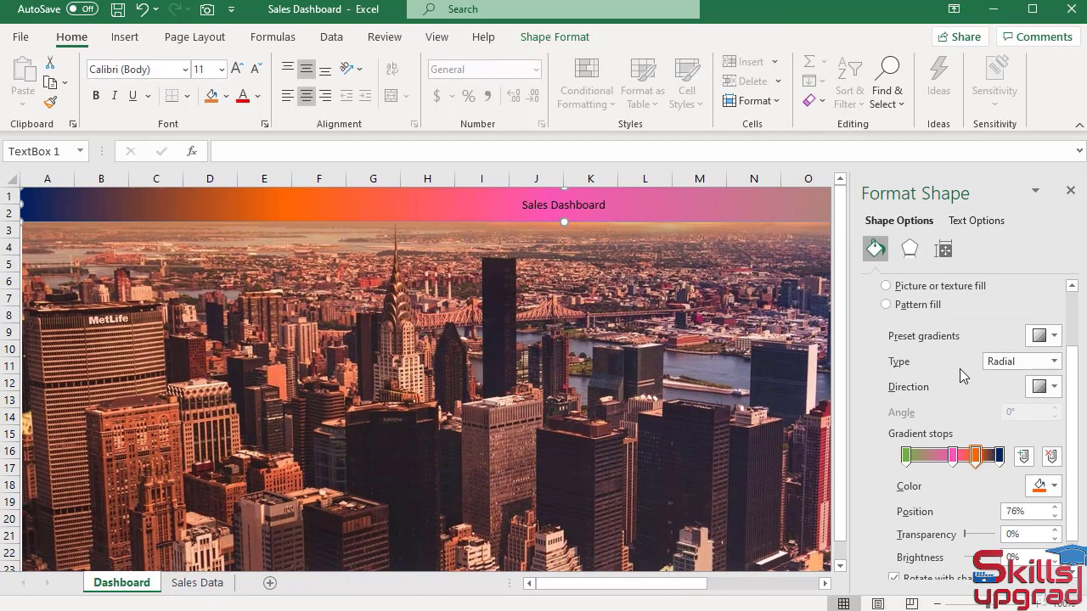
Step: Remove the orange and pink gradient stops from the banner's fill
scroll(965, 377, "up", 2)
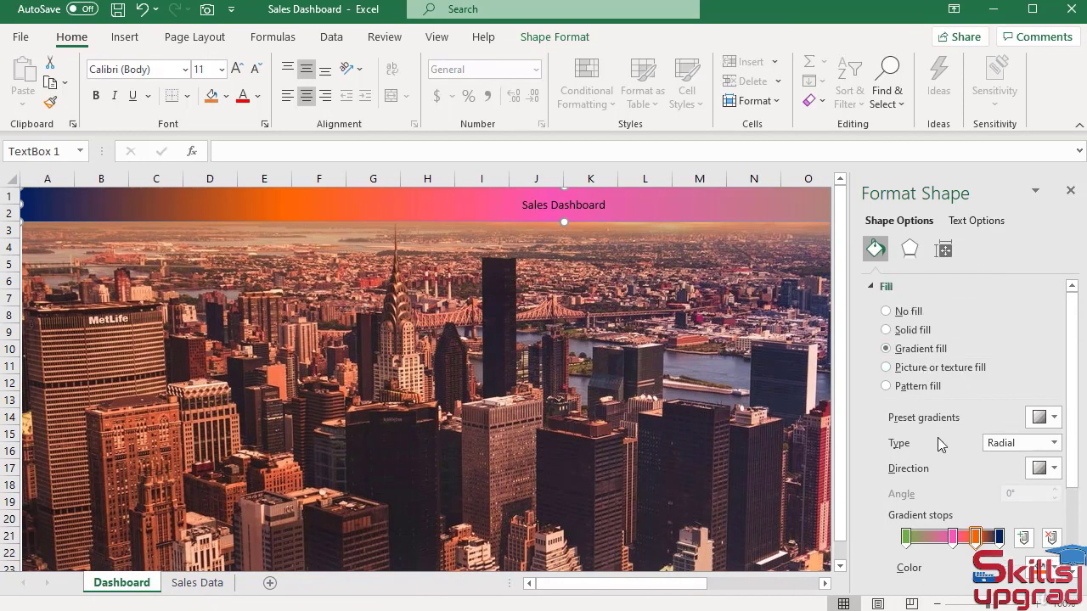
scroll(938, 437, "down", 1)
left_click_drag(952, 496, 978, 503)
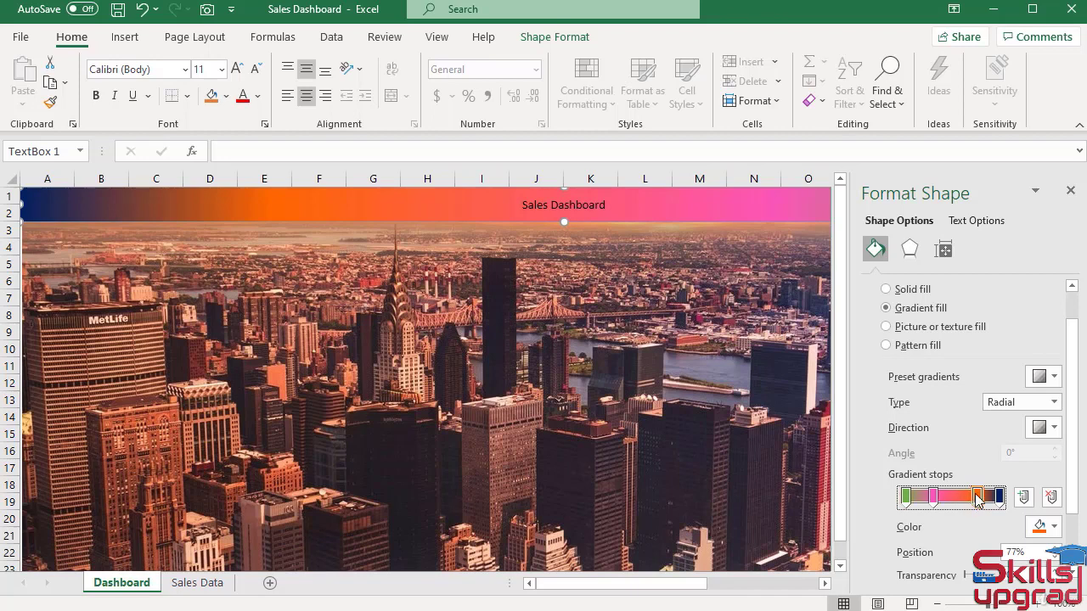
left_click(1051, 497)
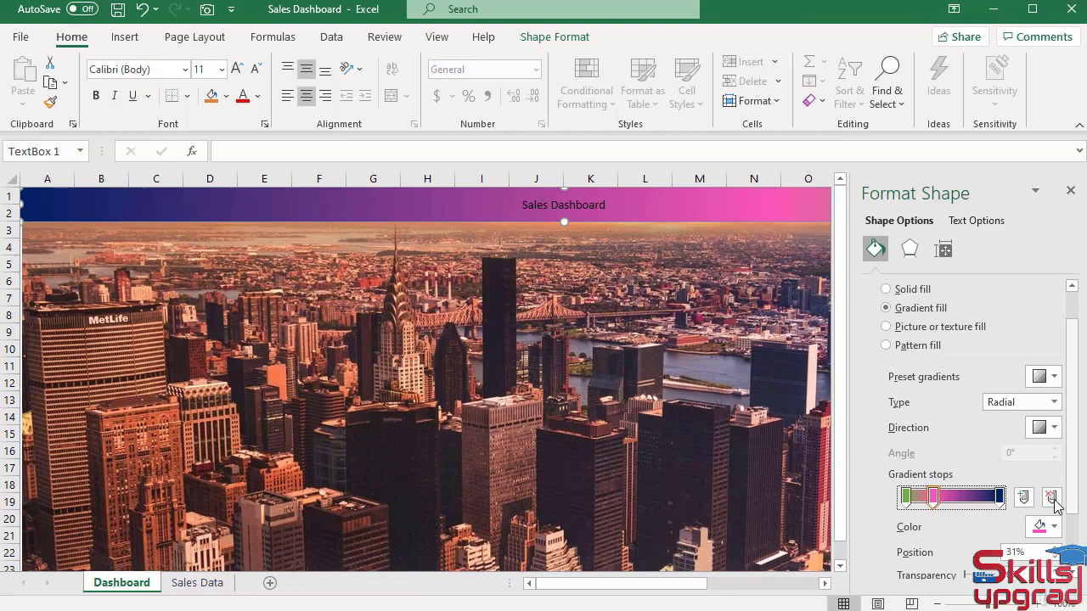
left_click(1051, 497)
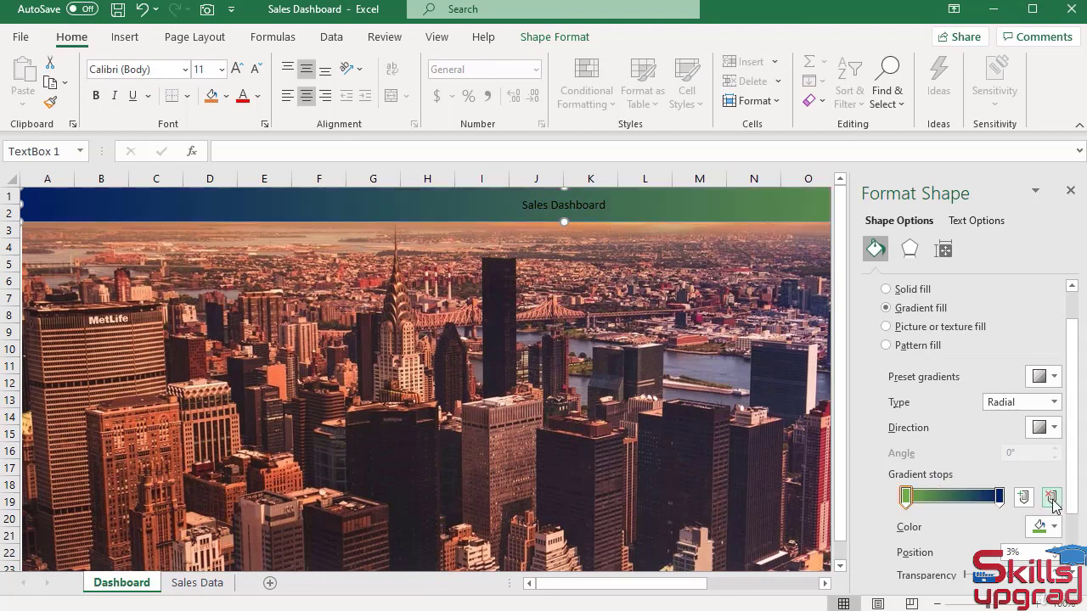
left_click(1052, 499)
Step: Colour the banner's end gradient stop standard dark blue and the first stop theme green, with a dark blue stop moved to 87%
left_click(1052, 526)
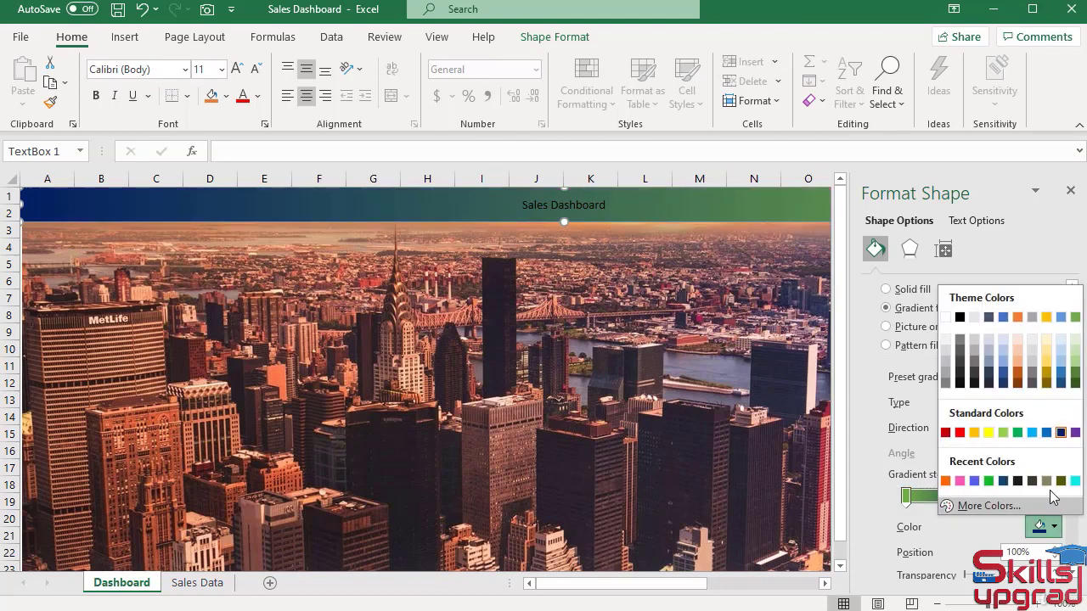
left_click(1061, 432)
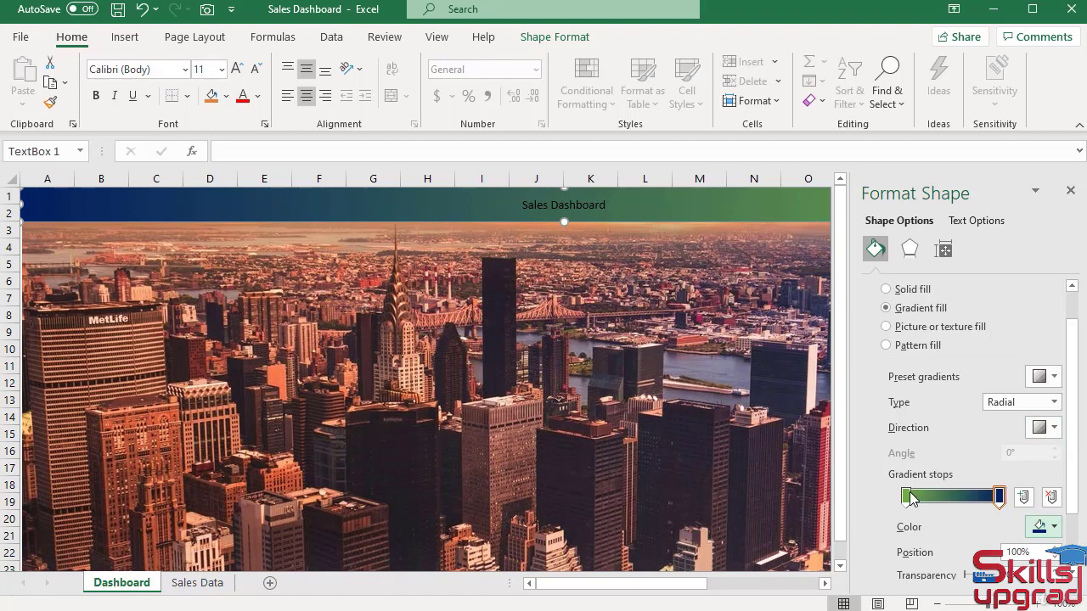
left_click(908, 496)
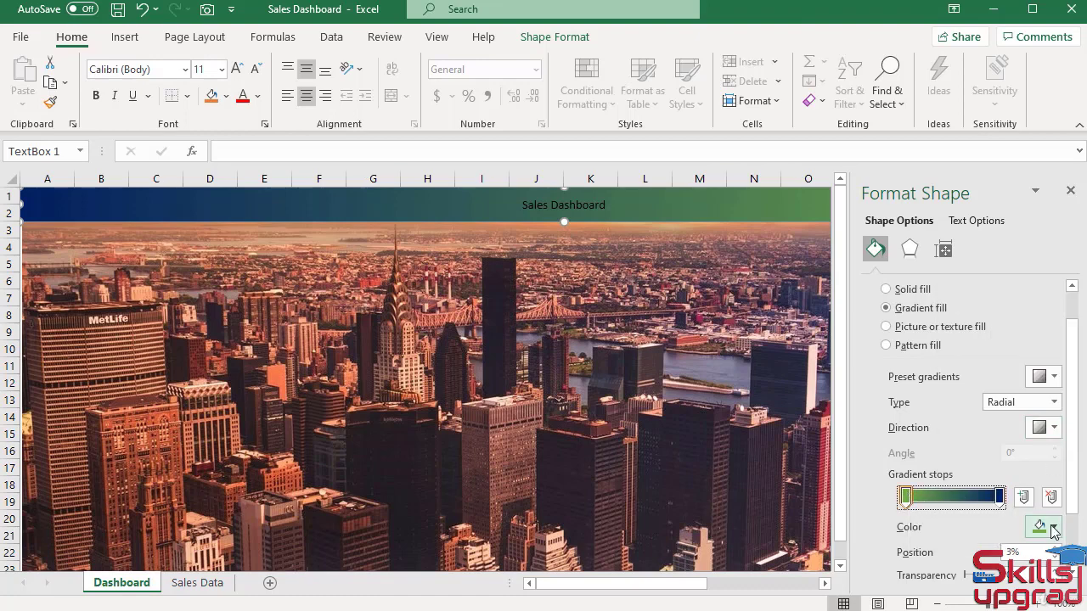
left_click(1053, 528)
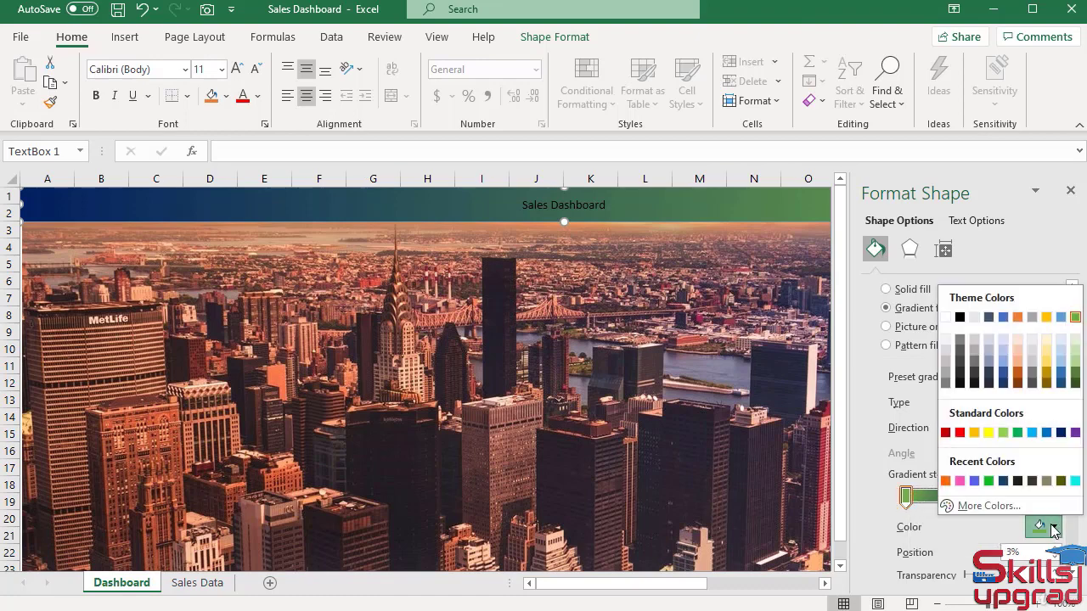
left_click(1075, 317)
left_click(999, 496)
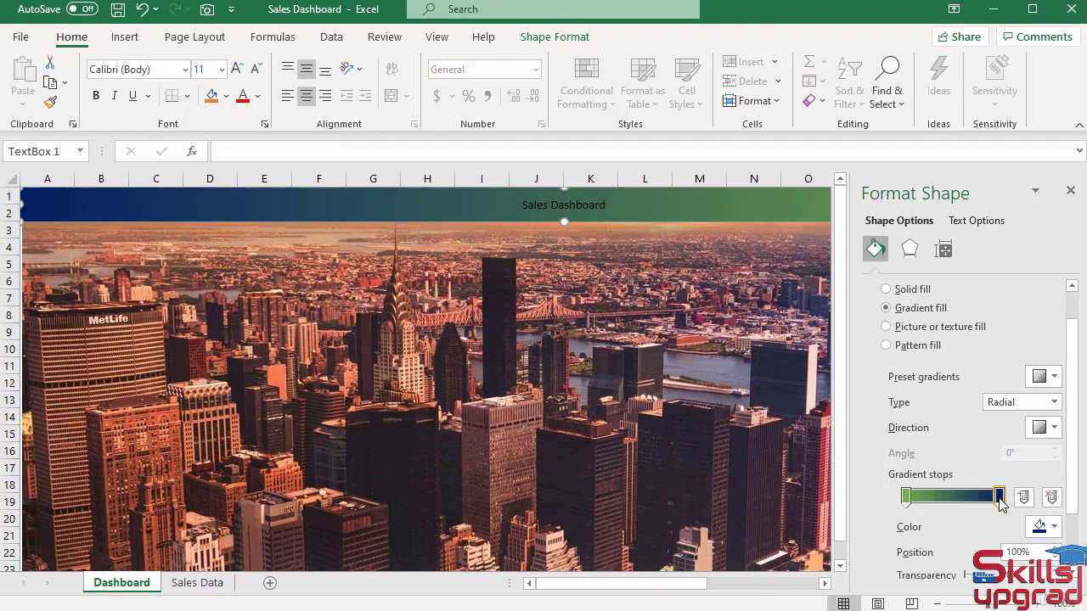
left_click_drag(999, 500, 987, 499)
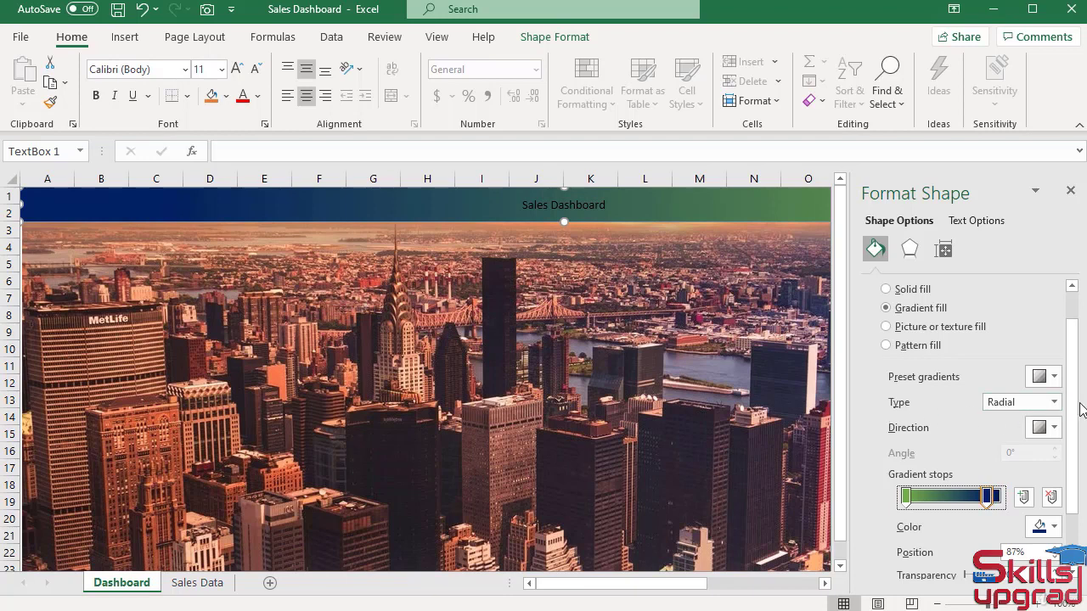
Step: Try the Linear, Rectangular and Path gradient types on the banner's fill, and set the type back to Radial
left_click(1053, 403)
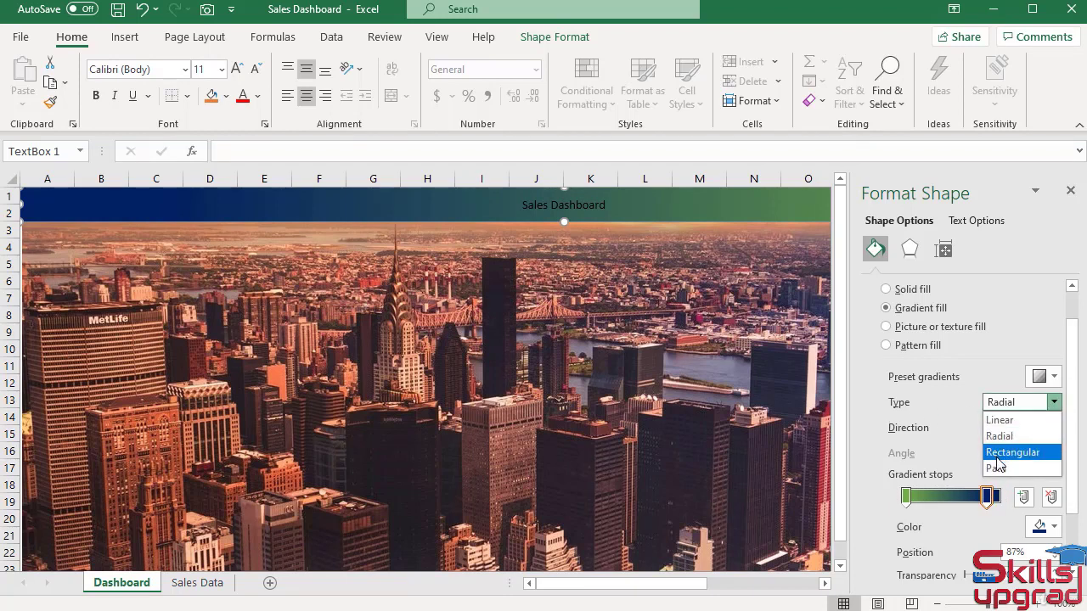
left_click(1000, 421)
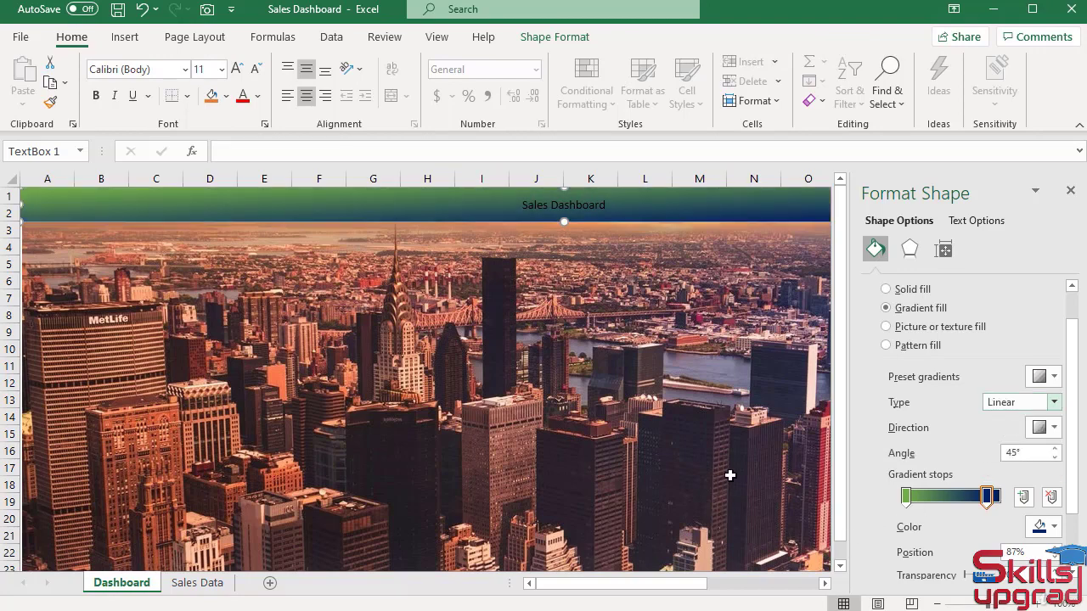
left_click_drag(666, 585, 641, 567)
left_click(1053, 403)
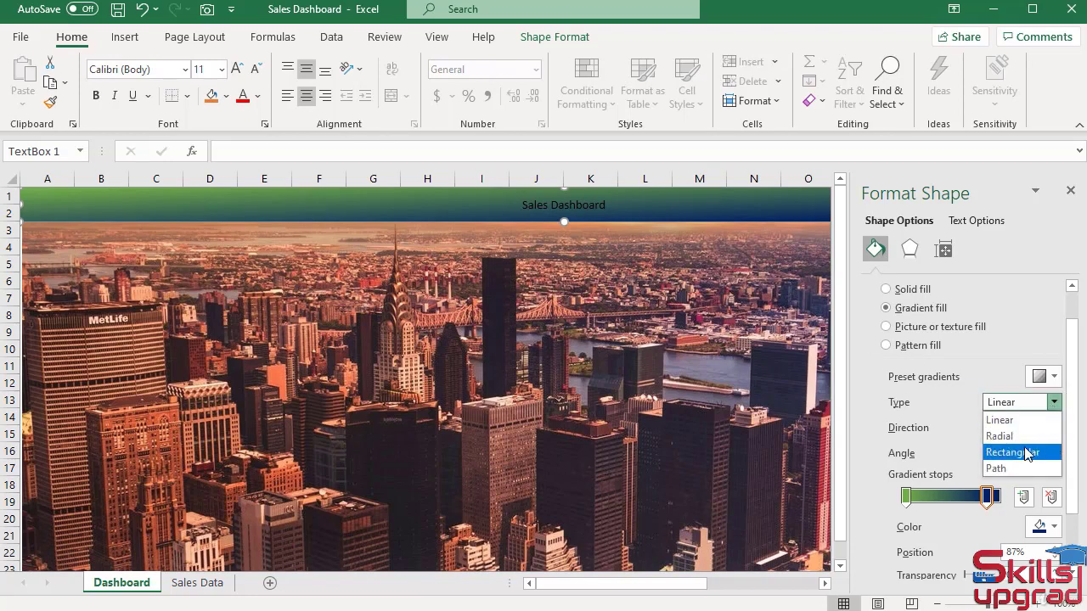
left_click(1012, 451)
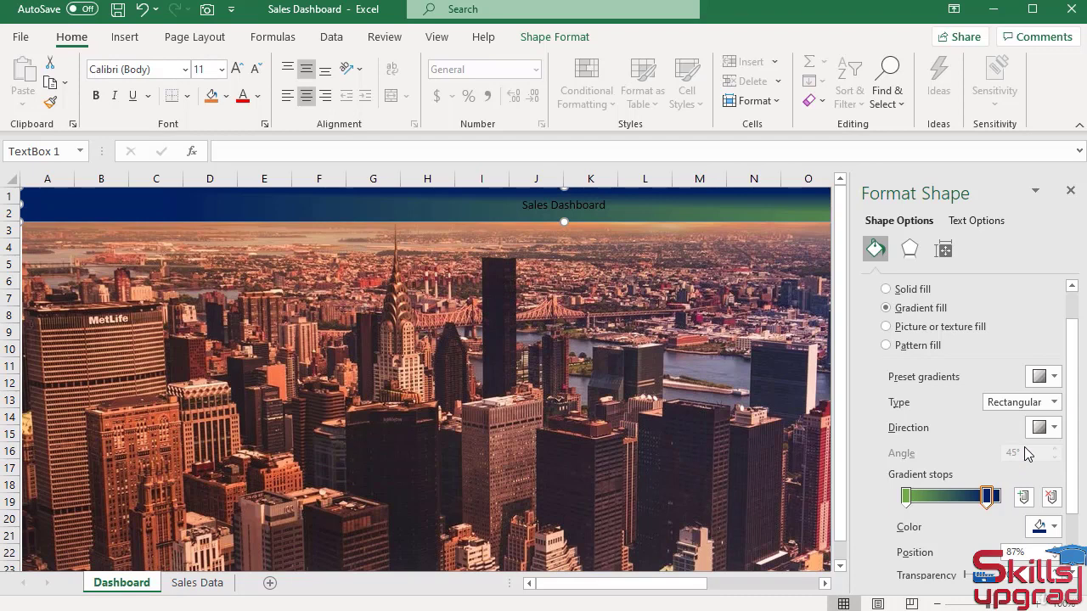
left_click(1054, 402)
left_click(1006, 468)
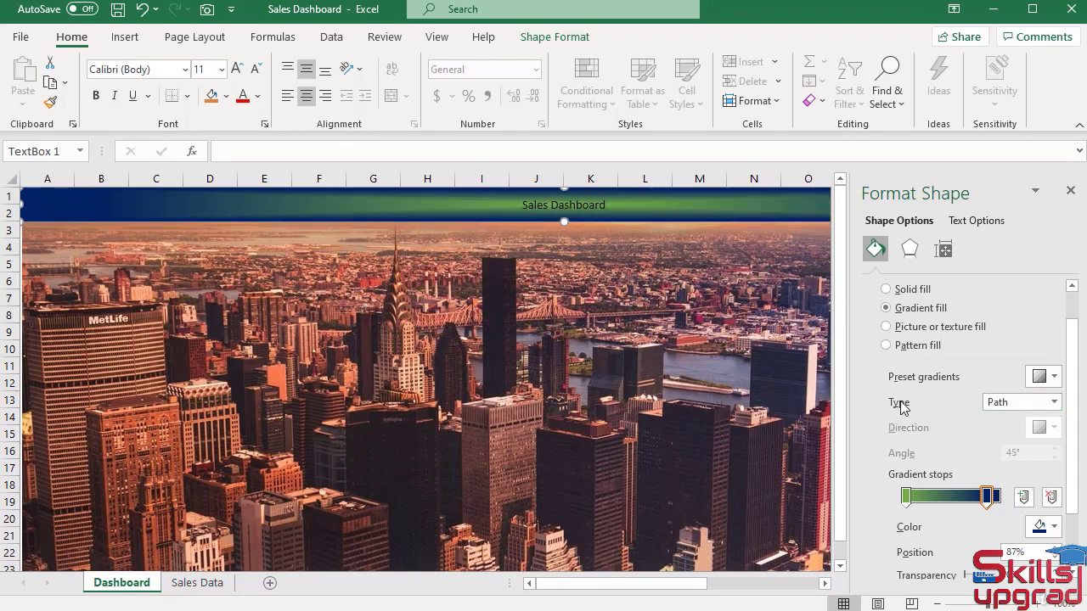
left_click(1051, 402)
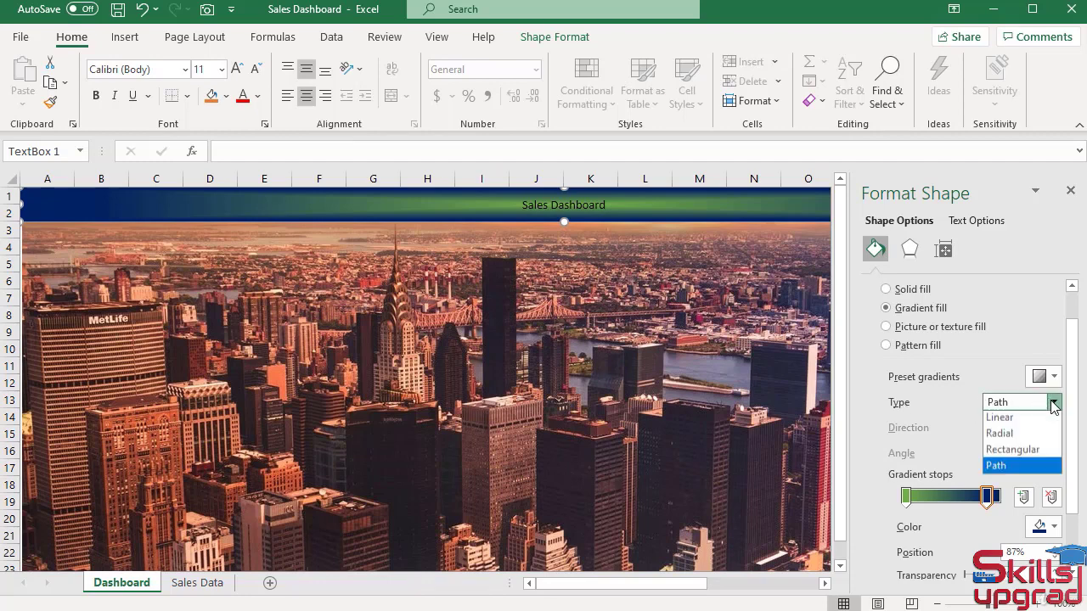
left_click(1012, 433)
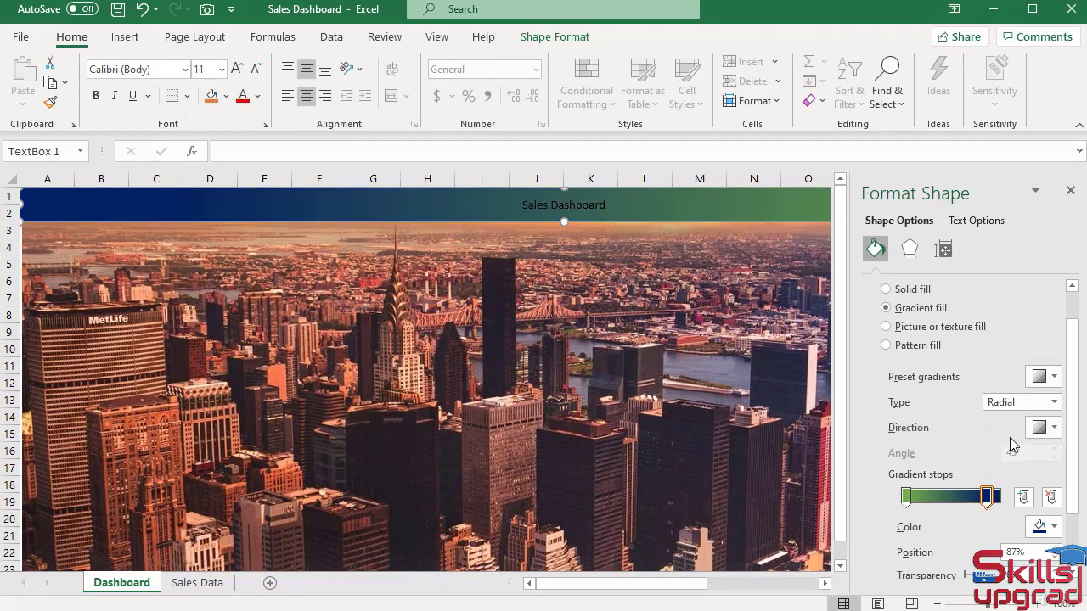
Step: Close the banner's shape formatting and make the Sales Dashboard title text white and bold
left_click(1070, 190)
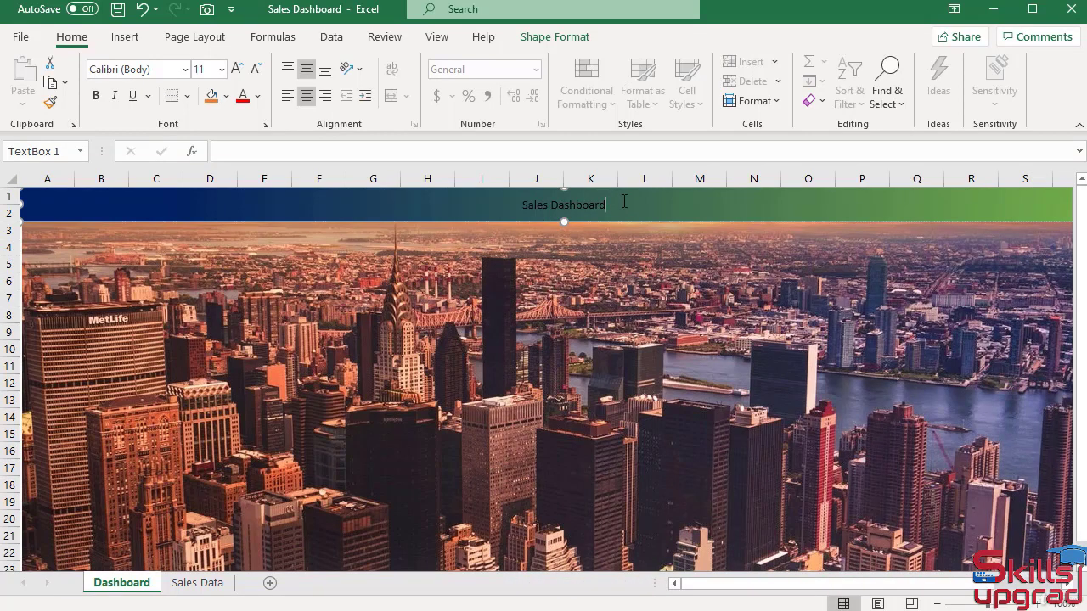
key("ctrl+a")
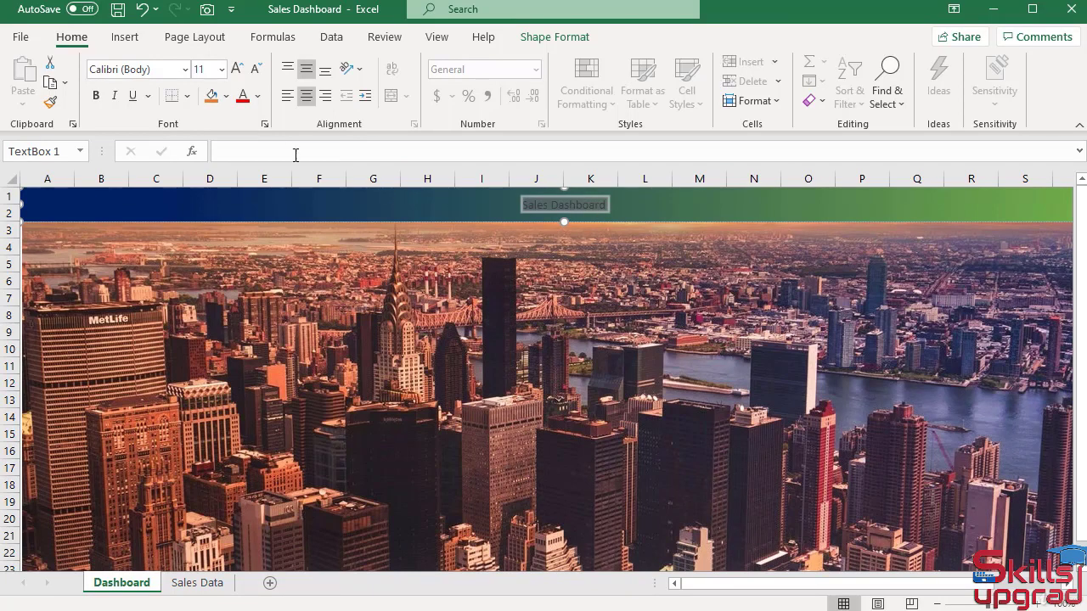
left_click(258, 96)
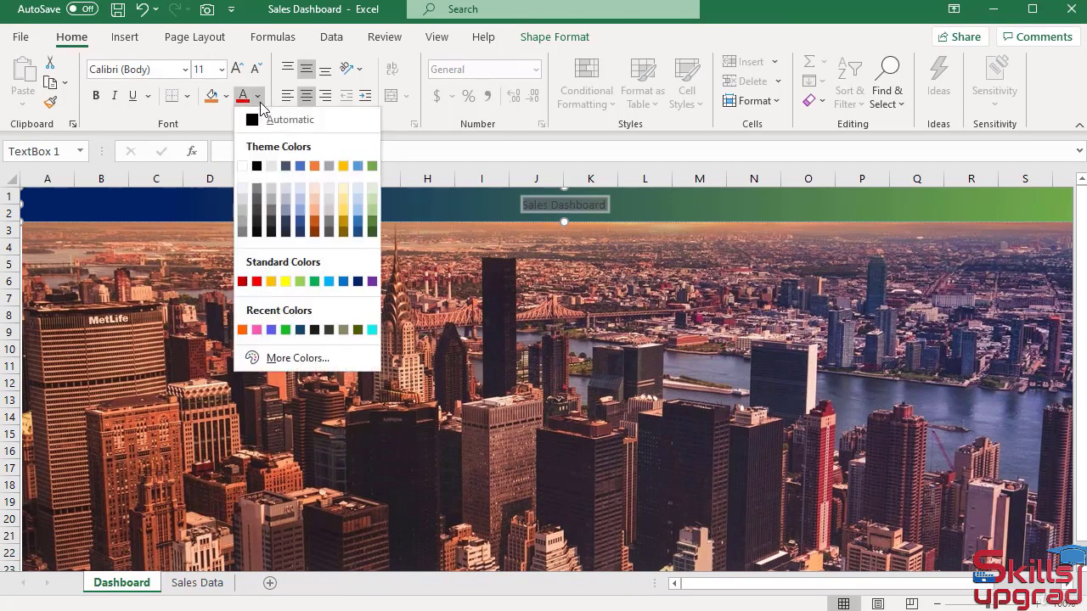
left_click(245, 164)
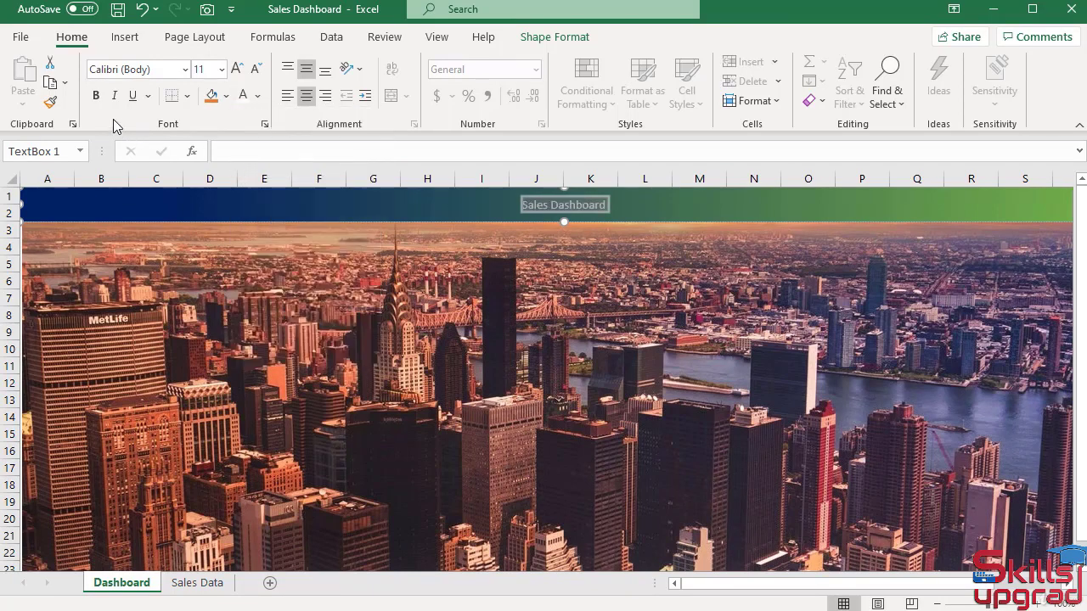
left_click(96, 97)
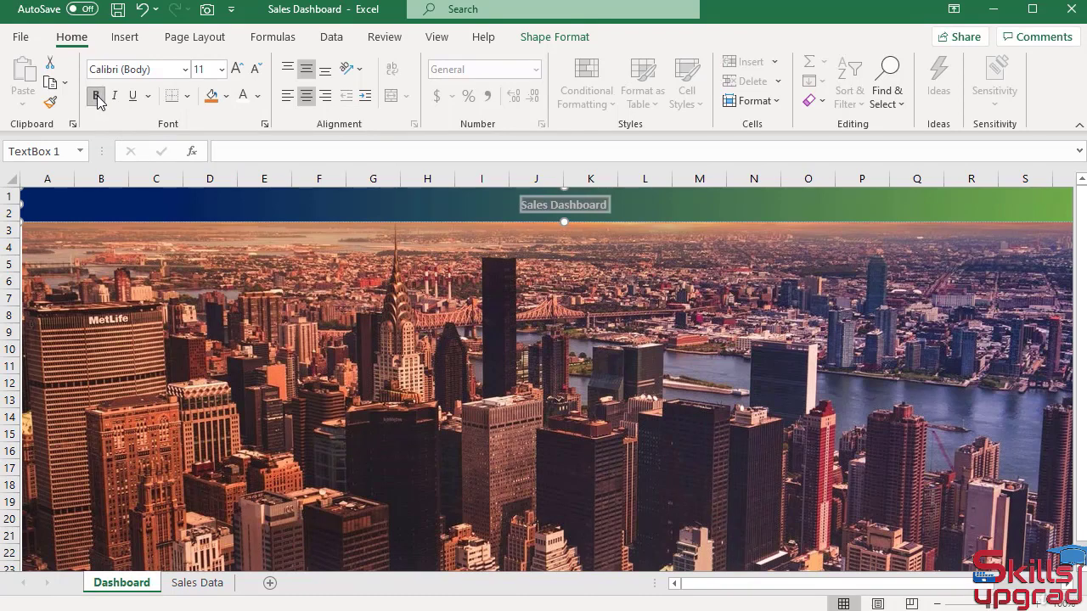
Step: Increase the banner title's font size to 20 and deselect the text box
left_click(236, 69)
left_click(237, 69)
left_click(237, 68)
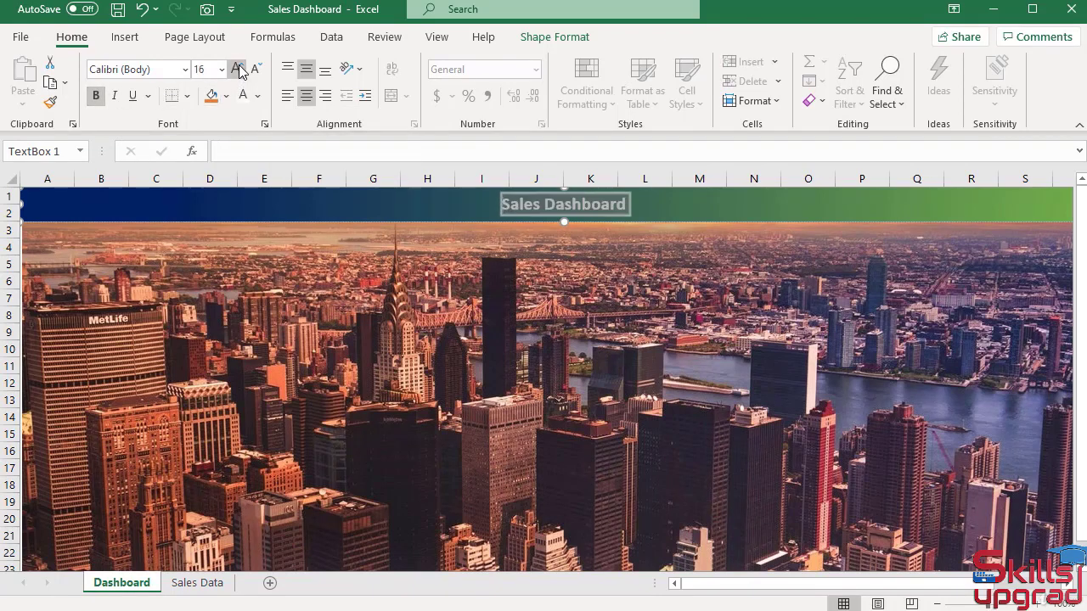
left_click(237, 69)
left_click(237, 69)
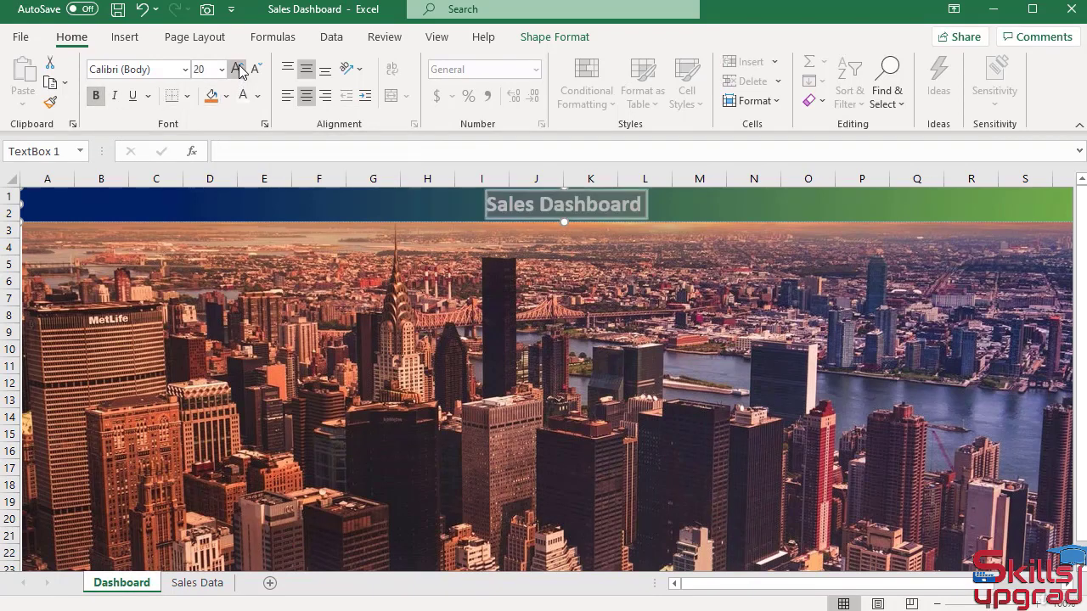
left_click(259, 330)
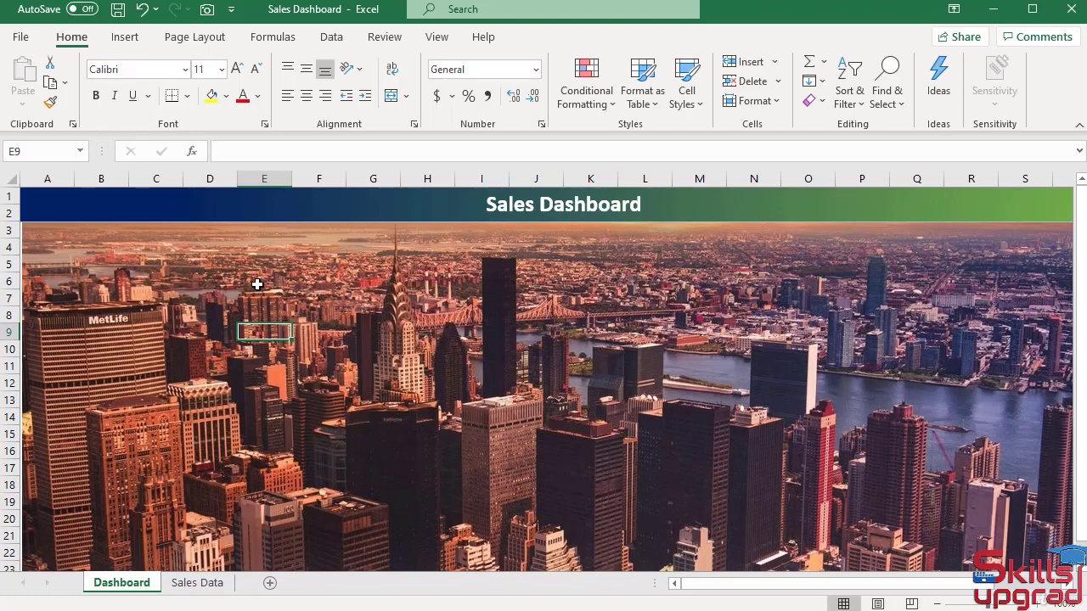
Step: Copy the whole title banner and paste a duplicate of it onto the Dashboard sheet
left_click(285, 223)
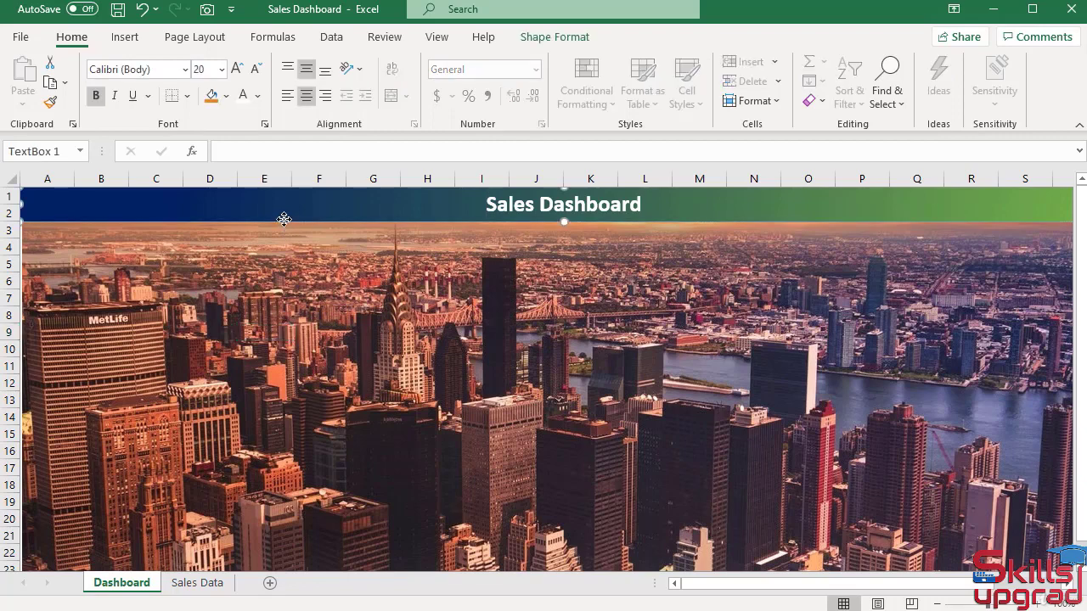
left_click(51, 83)
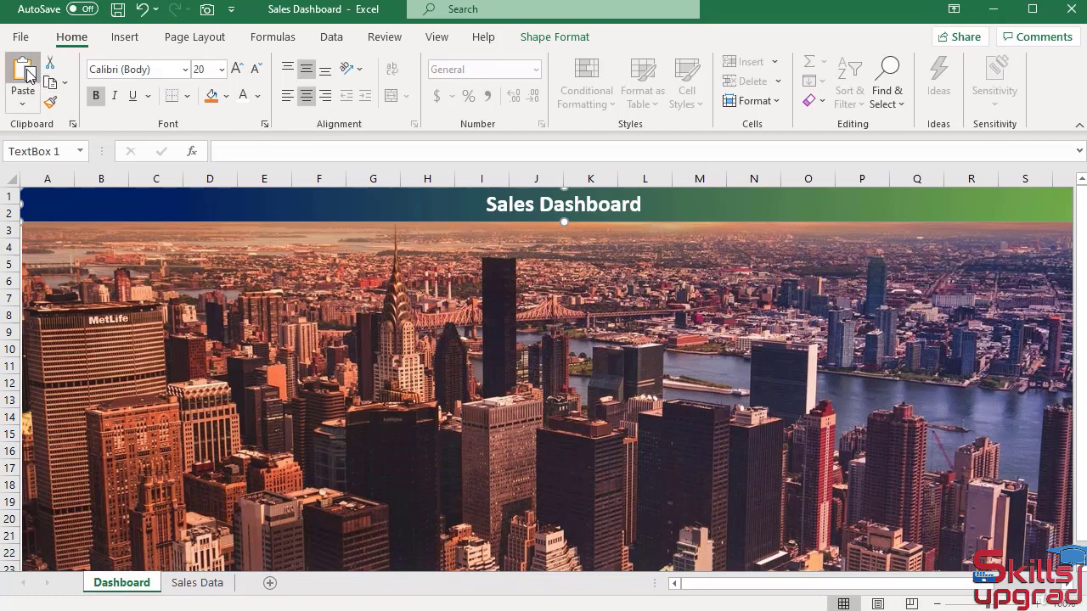
left_click(24, 71)
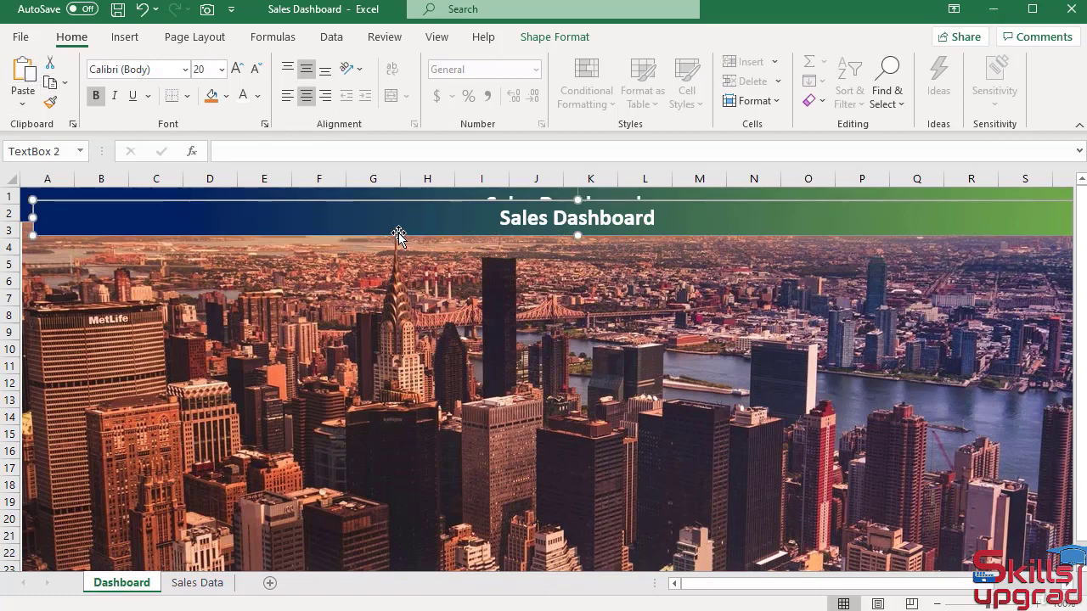
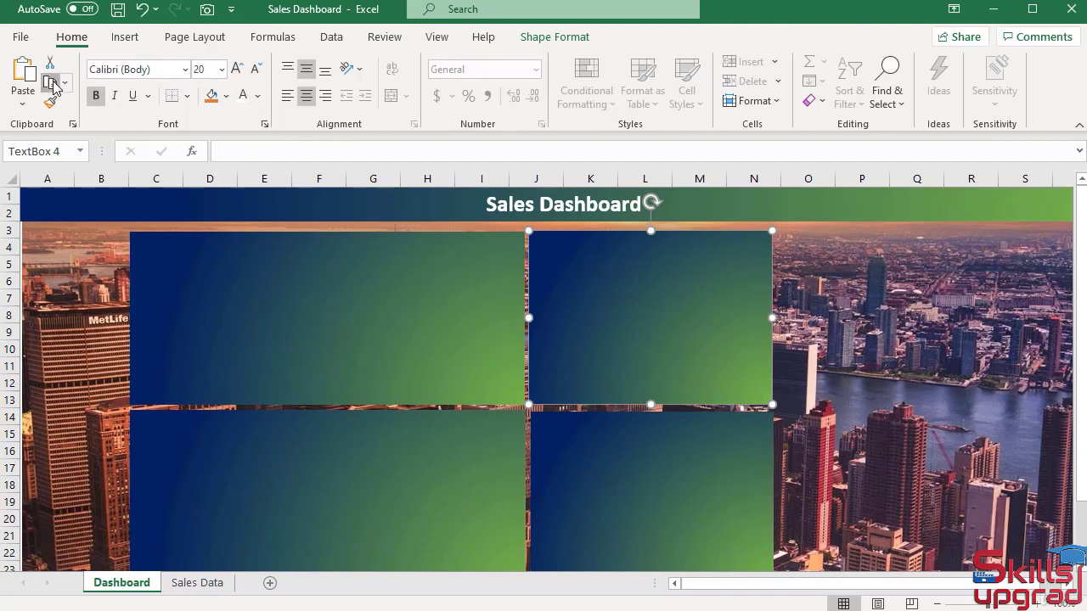
Step: Paste a copy of the upper middle panel, place it over columns O to S, and stretch it to about 4.33" tall, level with the lower panels
left_click(22, 75)
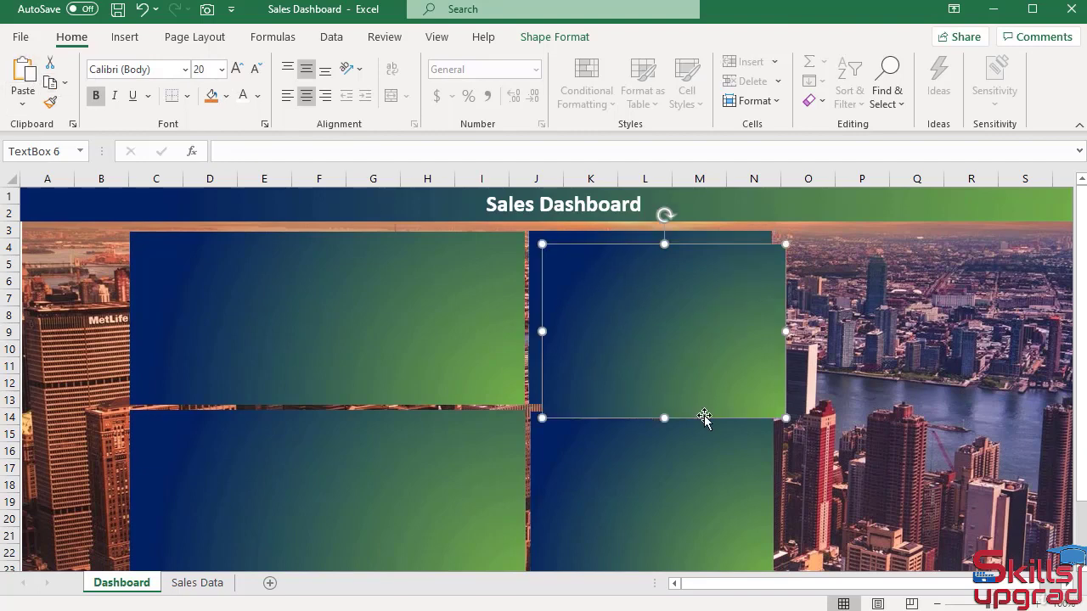
left_click_drag(704, 417, 905, 553)
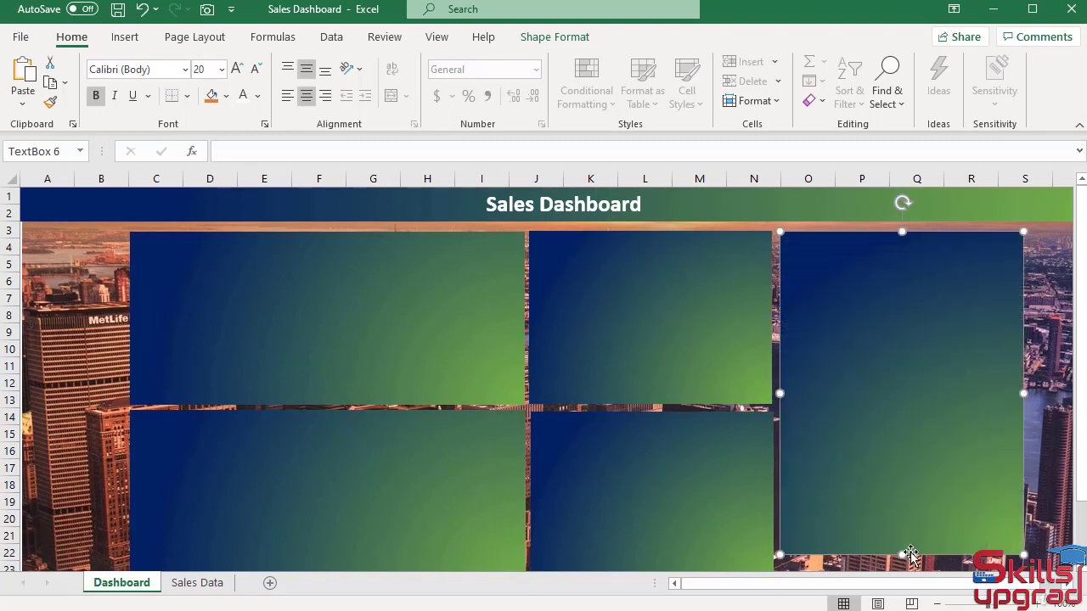
scroll(910, 466, "down", 2)
scroll(910, 466, "down", 3)
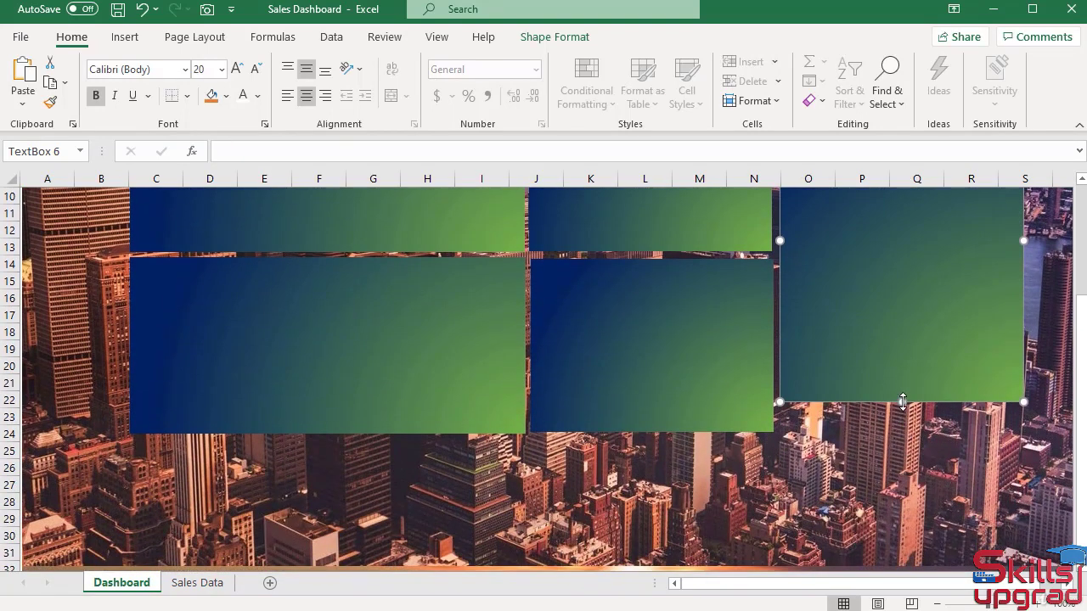
left_click_drag(903, 410, 902, 433)
scroll(625, 444, "down", 1)
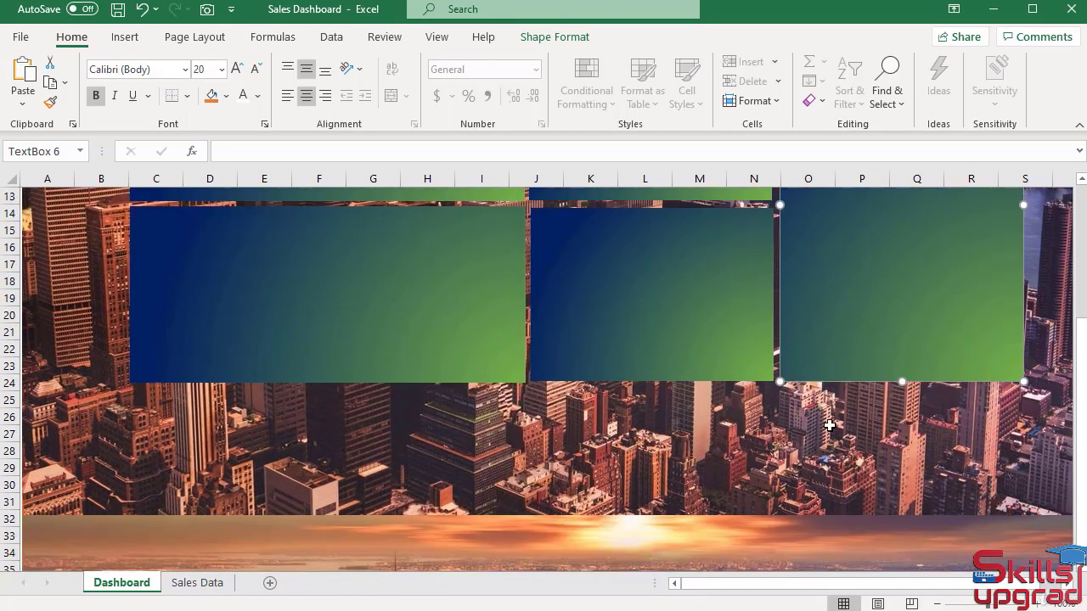
Step: Set the tall panel over columns O to S to a height of 4.29" and a width of 3.3"
scroll(829, 427, "up", 3)
scroll(850, 308, "up", 1)
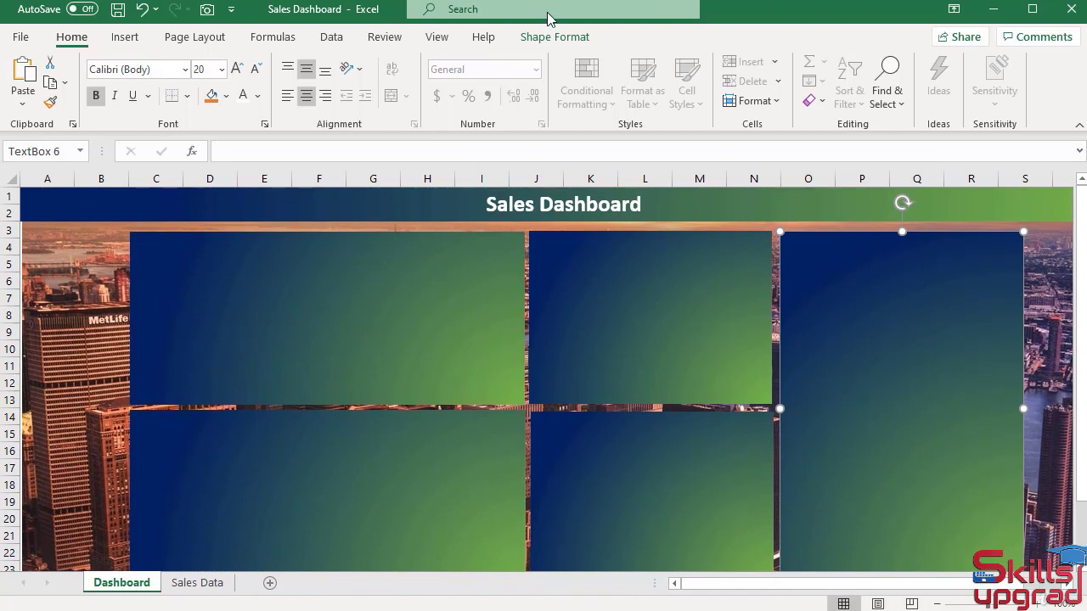
left_click(560, 38)
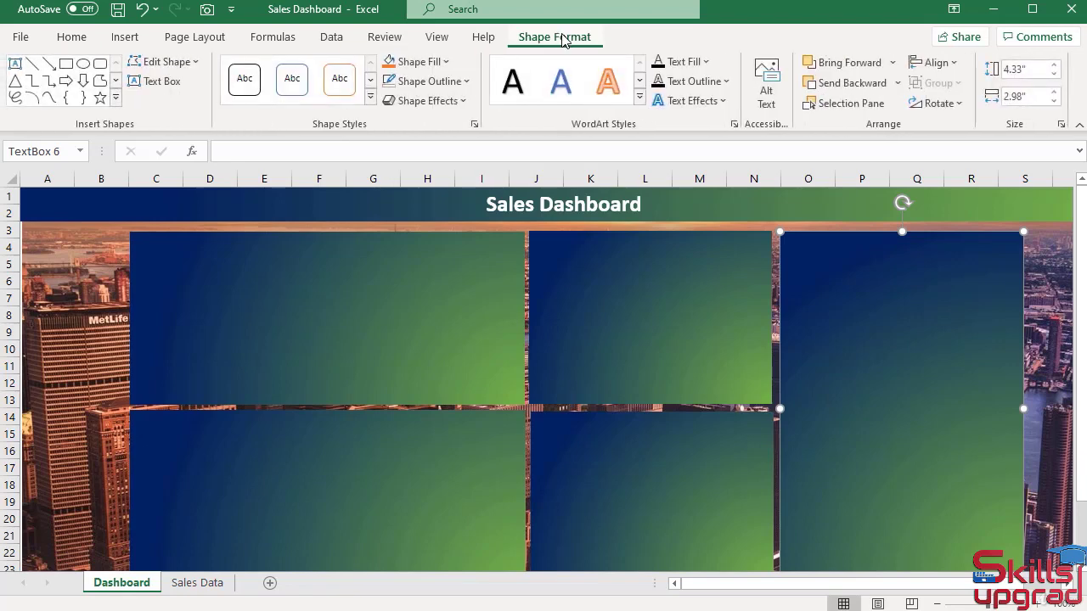
left_click(1054, 77)
left_click(1054, 77)
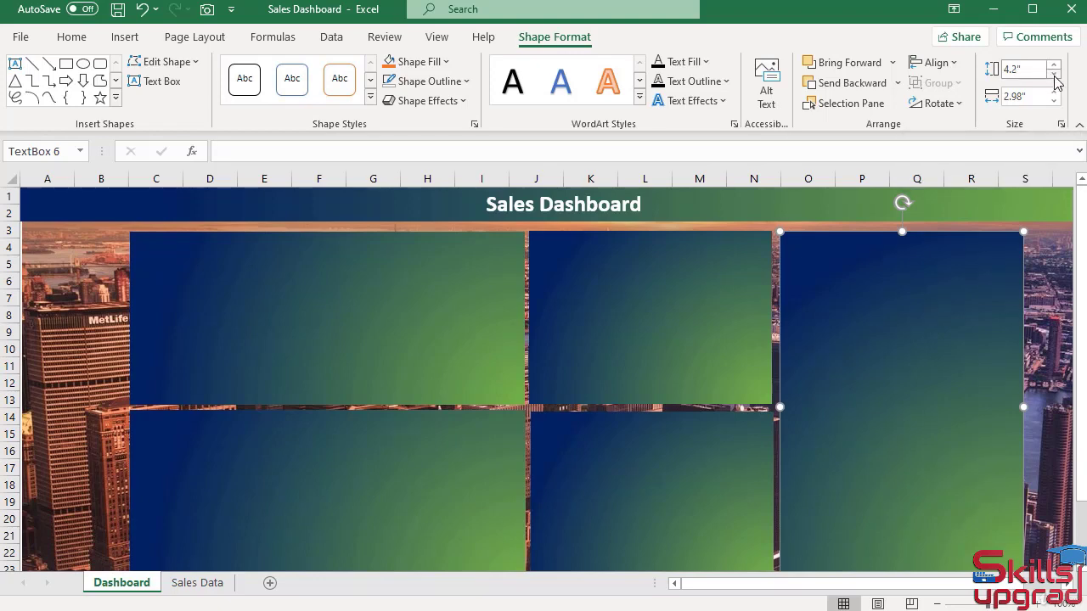
left_click(1021, 70)
type("4.29")
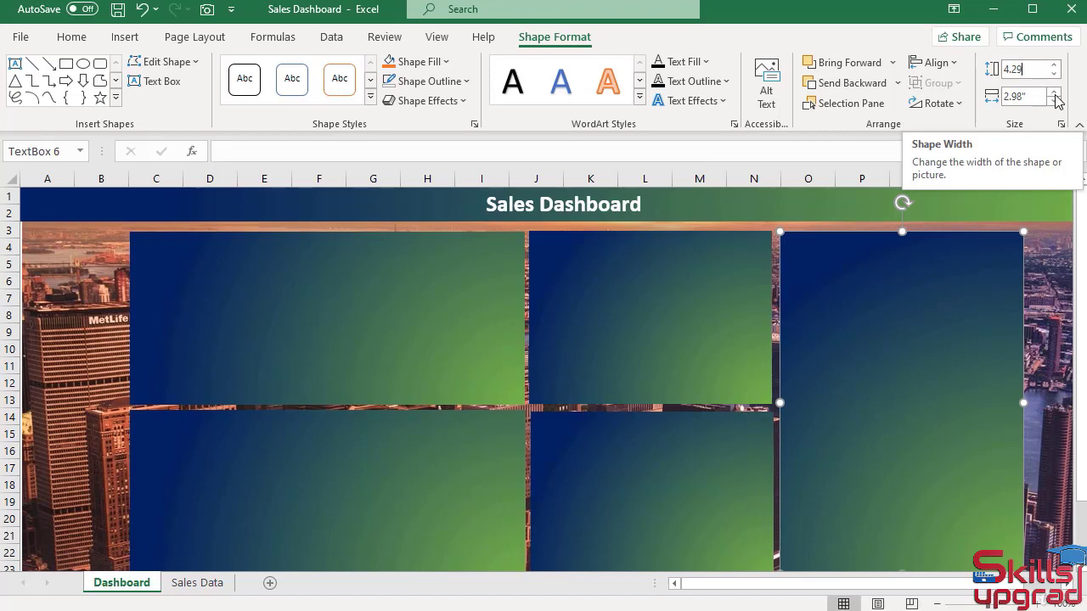
left_click(1055, 93)
left_click(1054, 94)
left_click(1054, 94)
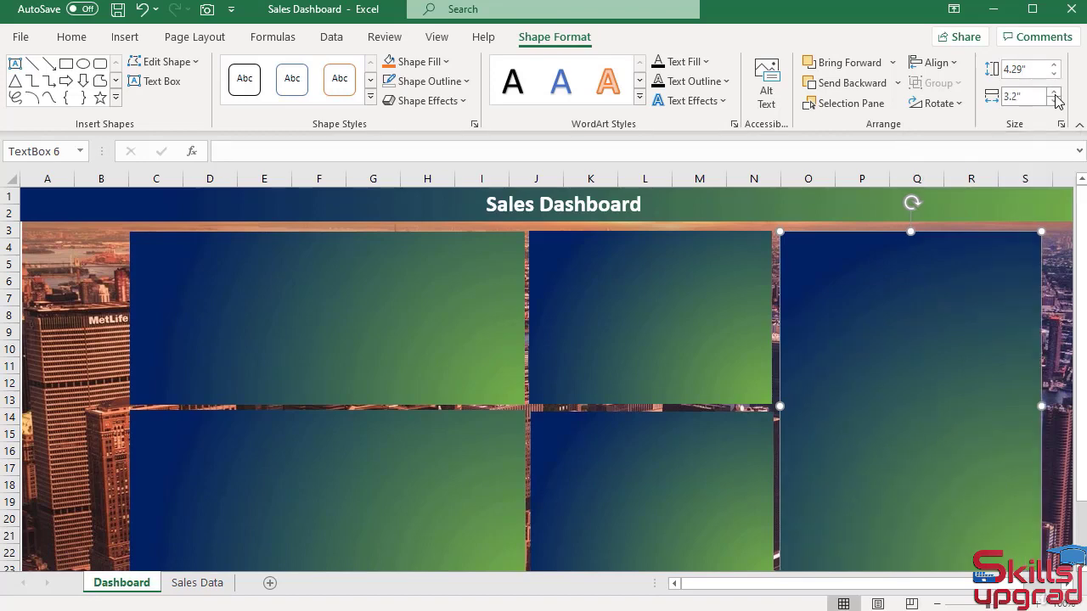
left_click(1054, 93)
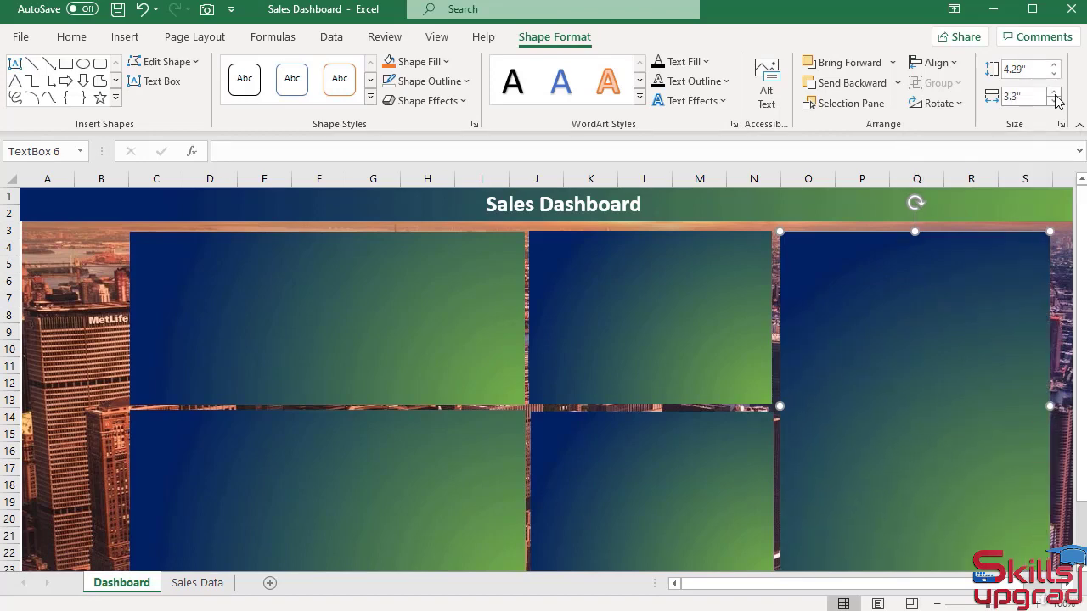
Step: Stretch the tall panel's lower edge slightly downward so it lines up with the bottom of the wide lower panel
left_click(102, 294)
scroll(914, 359, "down", 2)
left_click(916, 481)
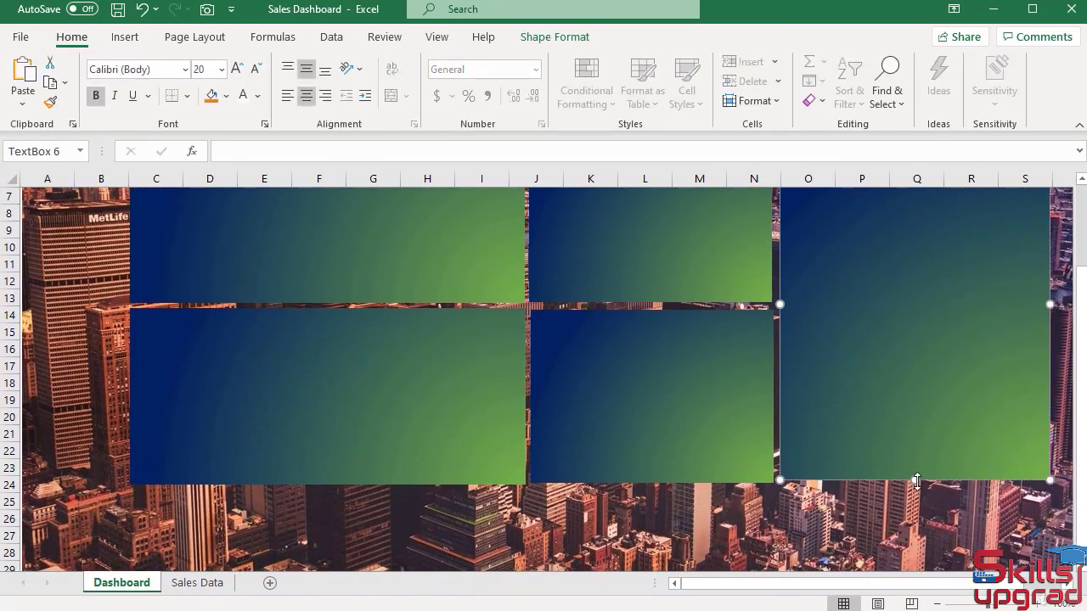
left_click_drag(917, 481, 917, 483)
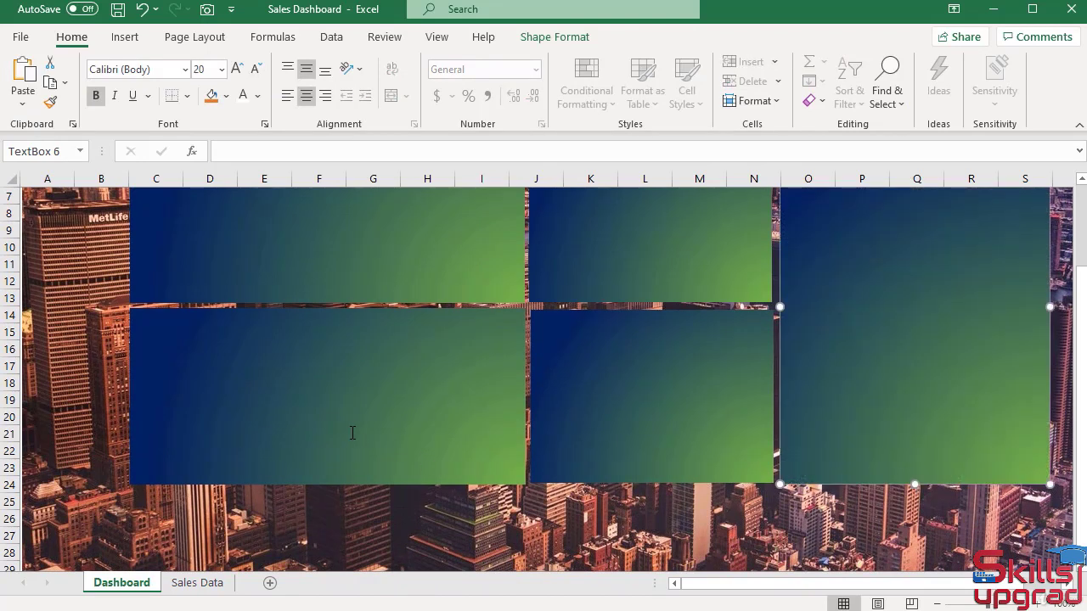
Step: Paste a copy of the wide lower panel, shorten it, and place it just beneath the original, starting around row 24
left_click(352, 433)
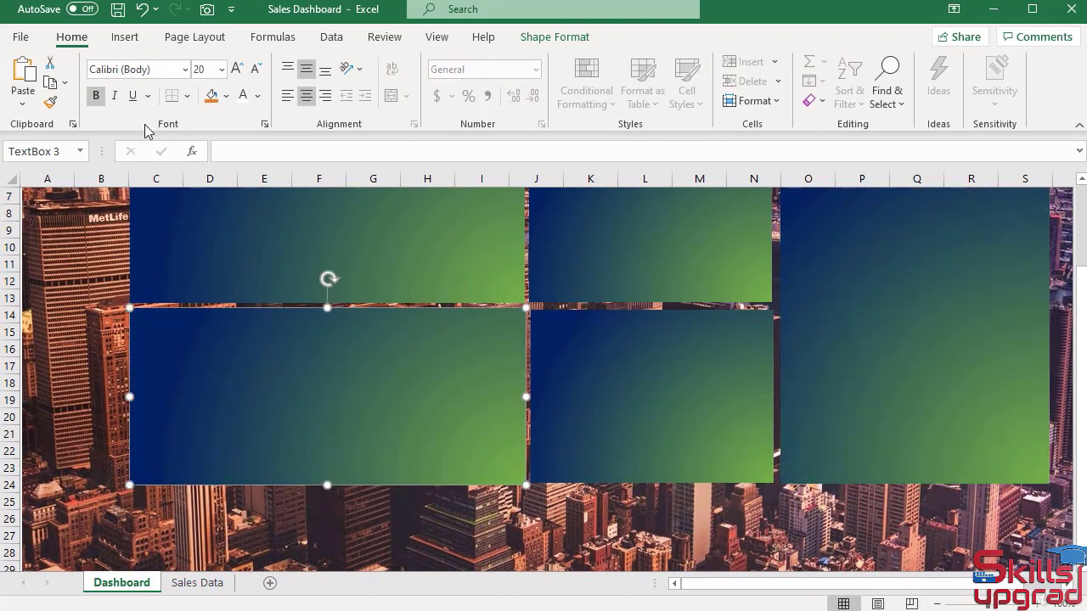
left_click(24, 74)
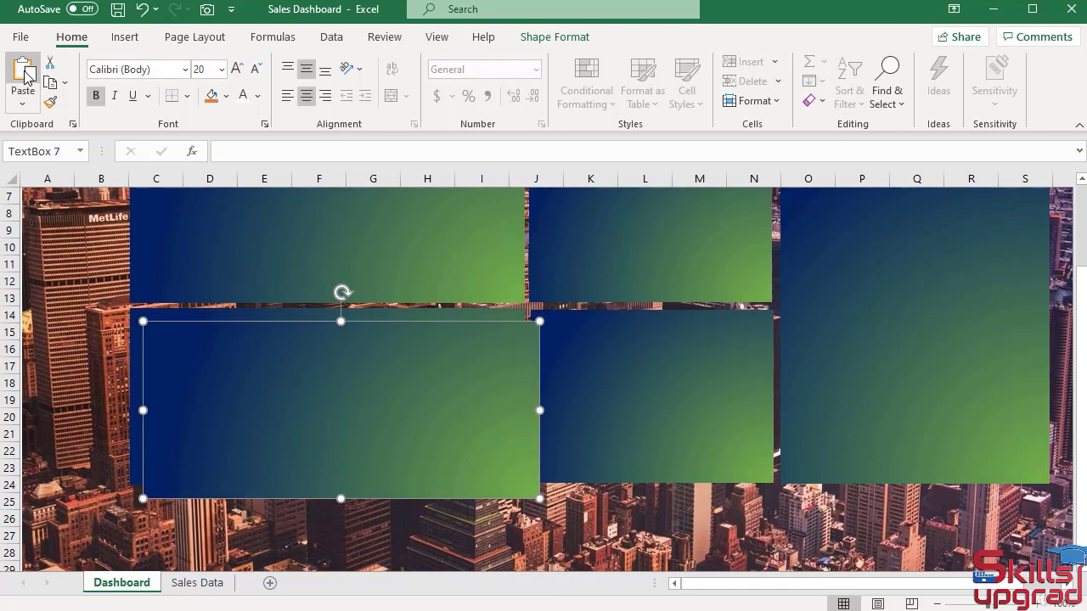
scroll(299, 374, "down", 2)
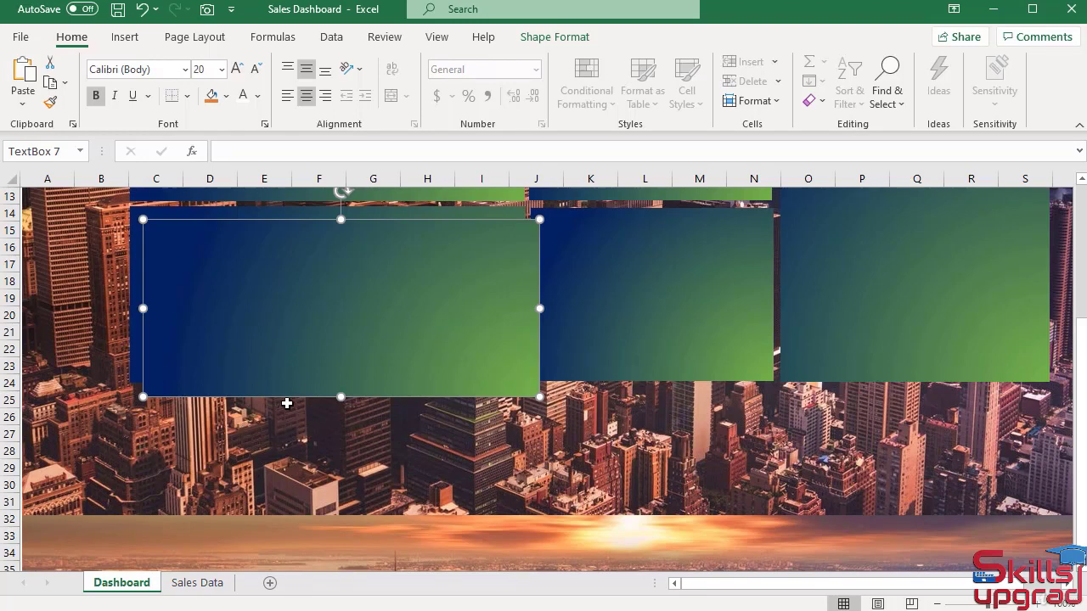
left_click_drag(340, 219, 340, 291)
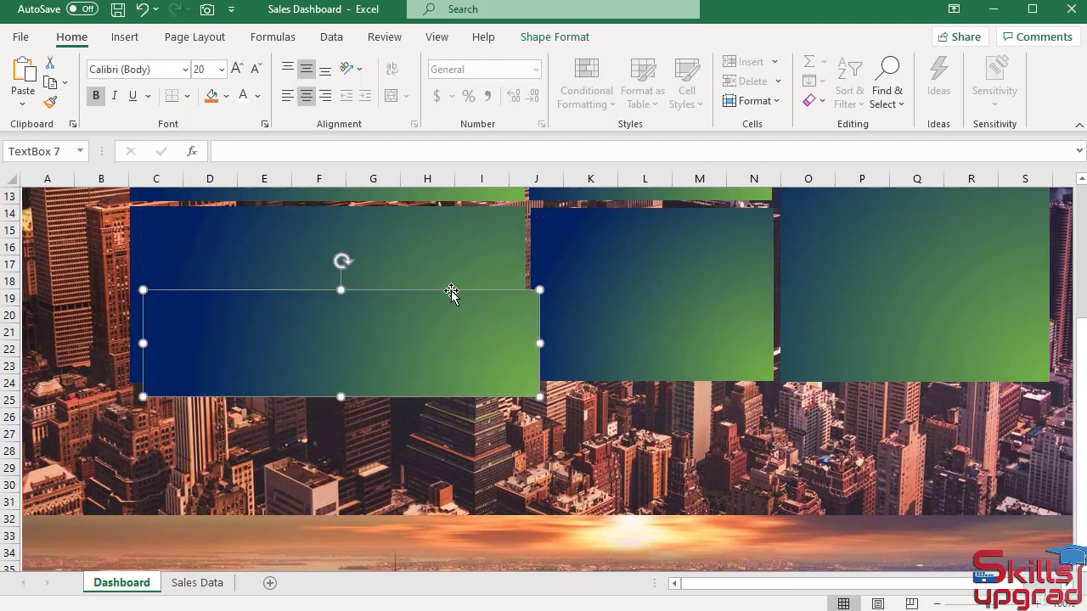
left_click_drag(449, 291, 436, 387)
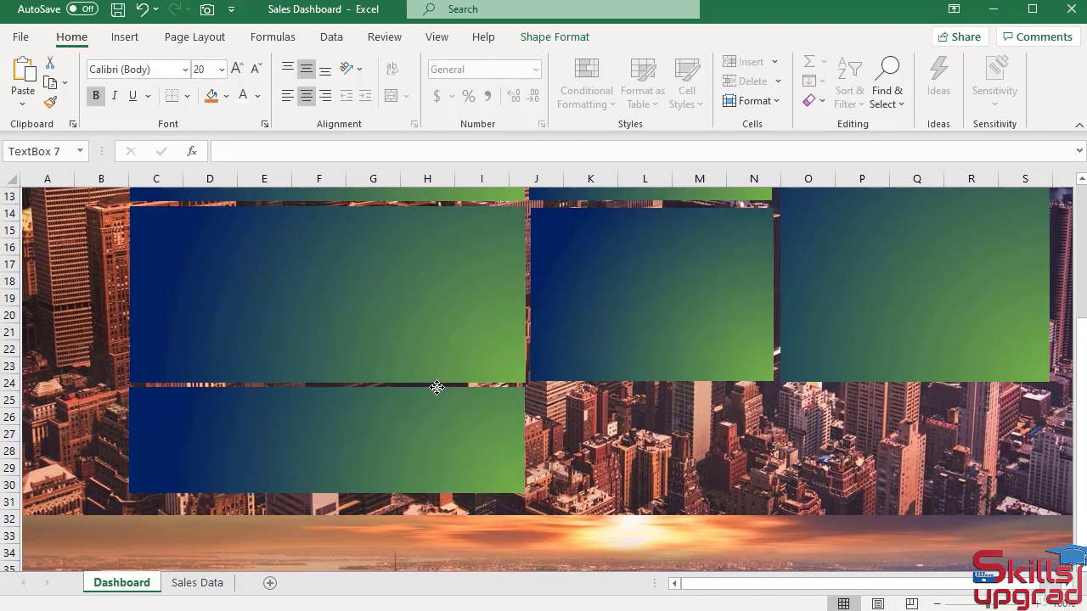
Step: Stretch the bottom panel across to column S, about 11.28" wide, set its height to 1.1", and deselect it
left_click_drag(525, 439, 1049, 450)
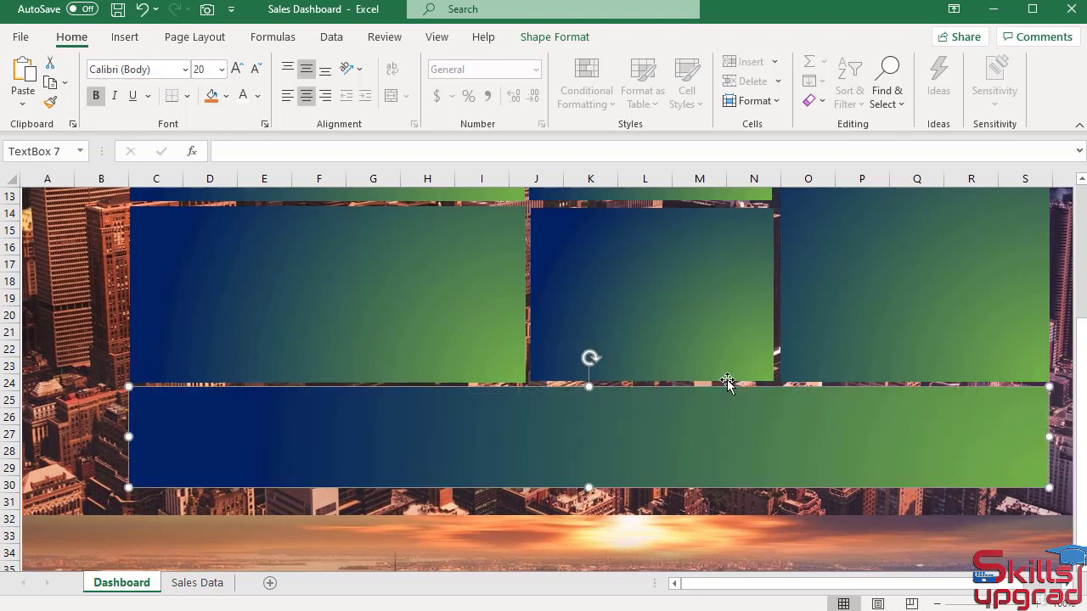
left_click(560, 47)
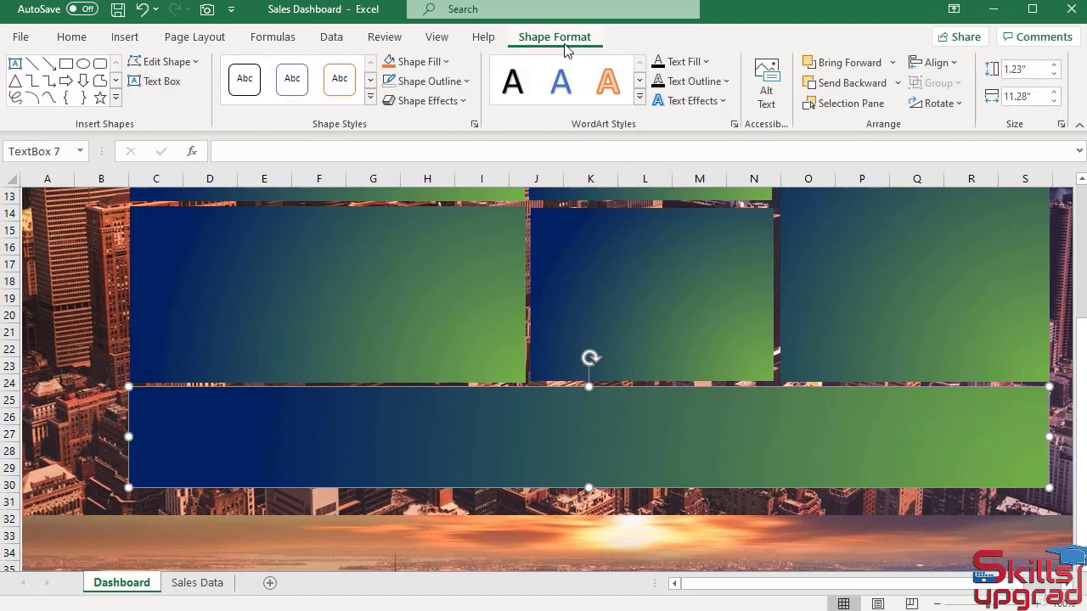
left_click(1054, 74)
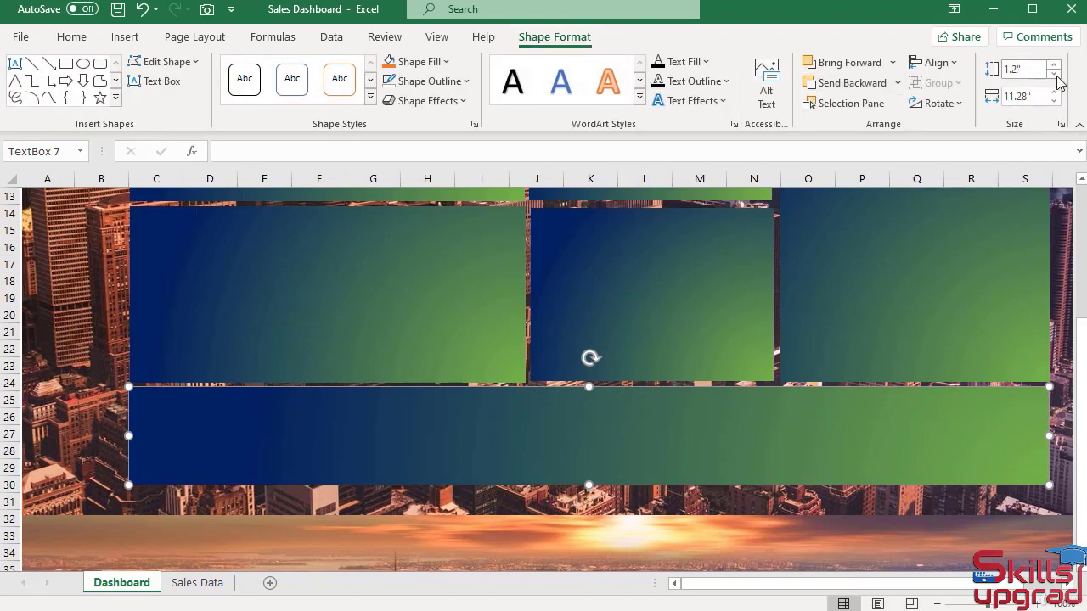
left_click(1054, 75)
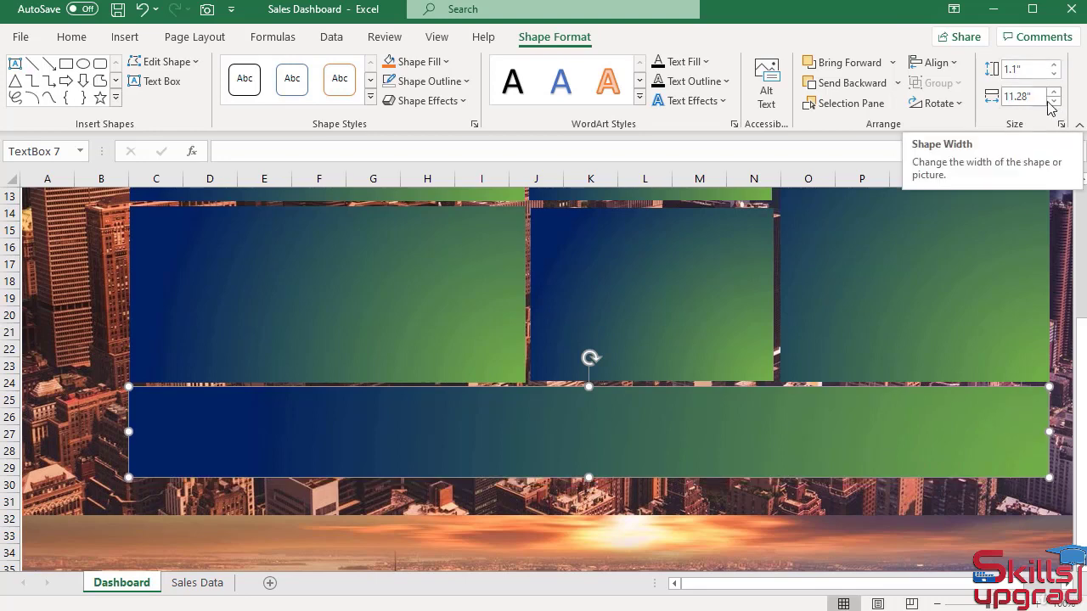
double_click(1026, 97)
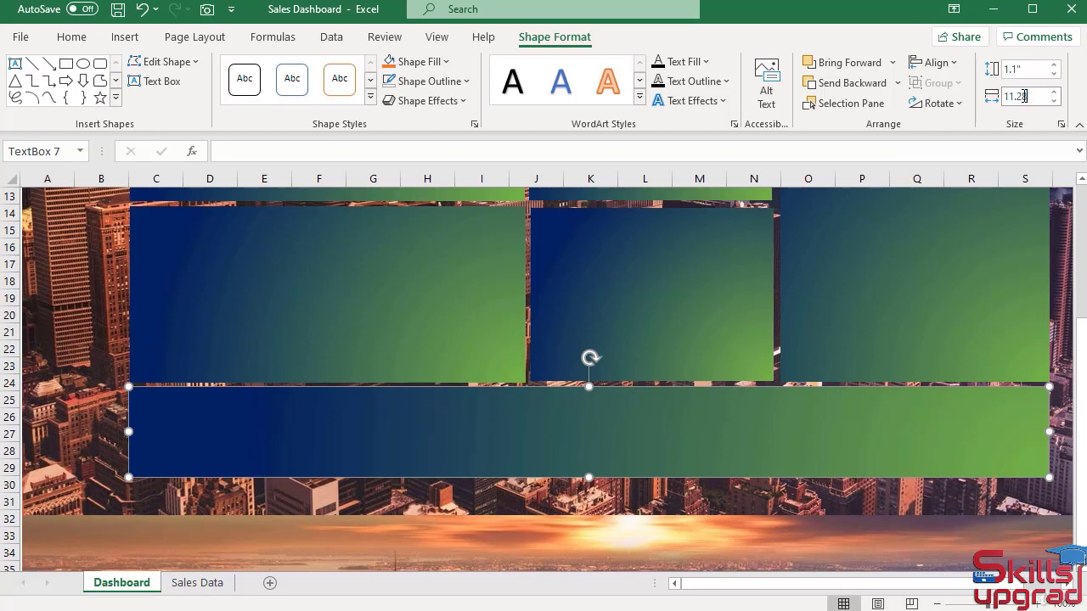
key("Return")
left_click(68, 349)
scroll(73, 387, "up", 4)
left_click(67, 315)
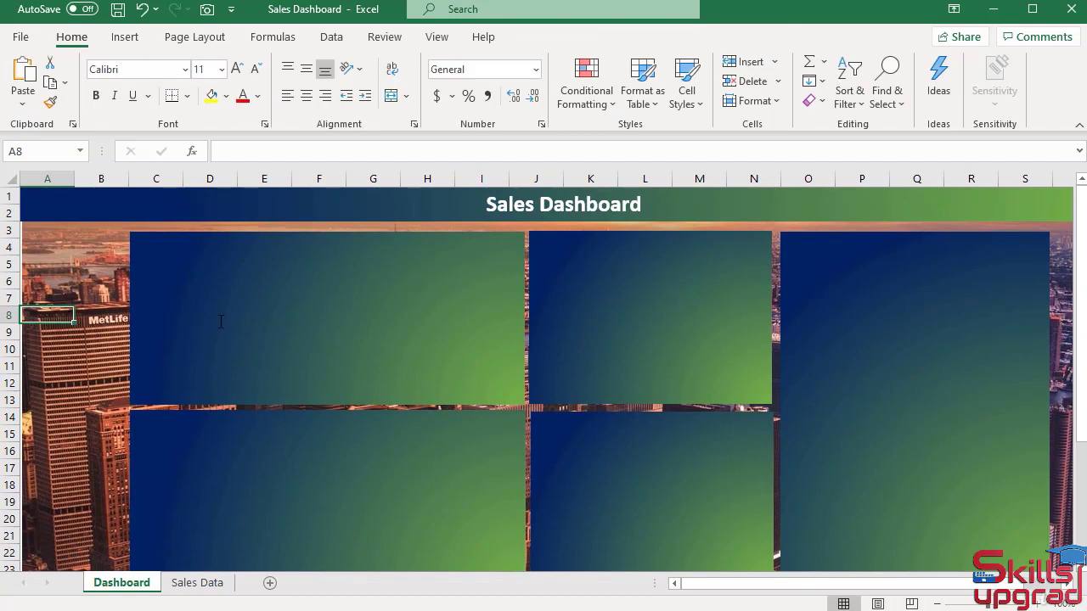
Step: Shift the dark blue gradient stop toward the green one on both wide panels over columns C to I
scroll(270, 340, "down", 2)
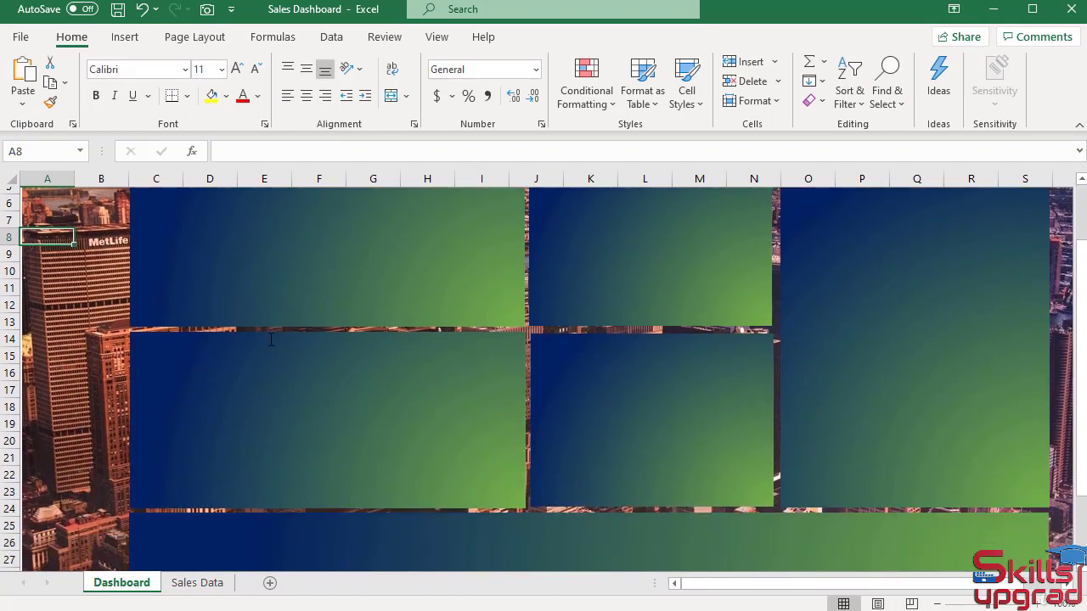
scroll(370, 218, "up", 2)
left_click(369, 219)
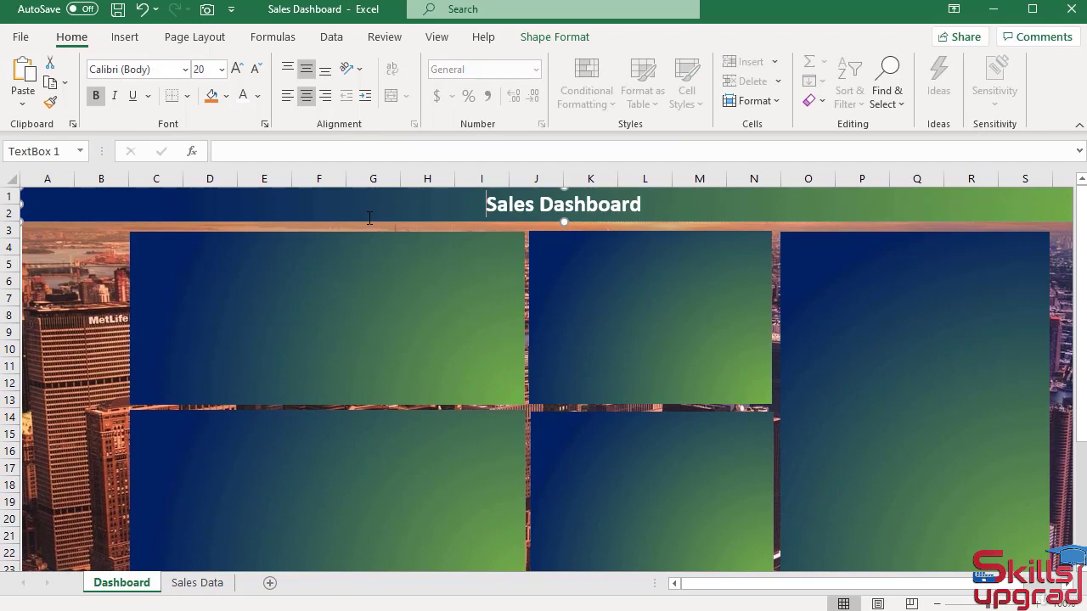
right_click(359, 219)
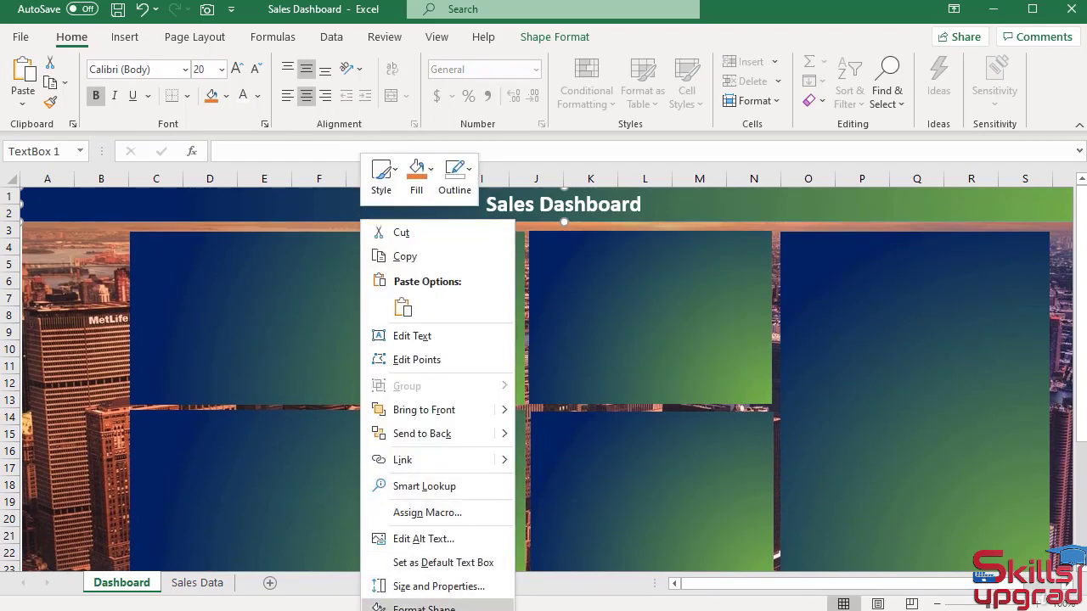
left_click(424, 608)
left_click(443, 404)
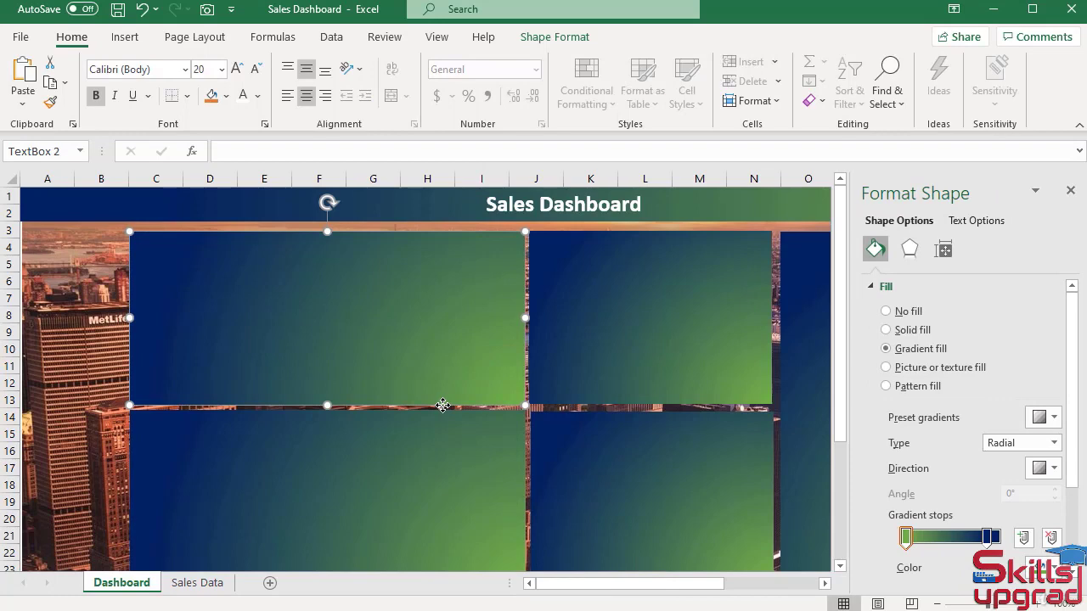
left_click(987, 536)
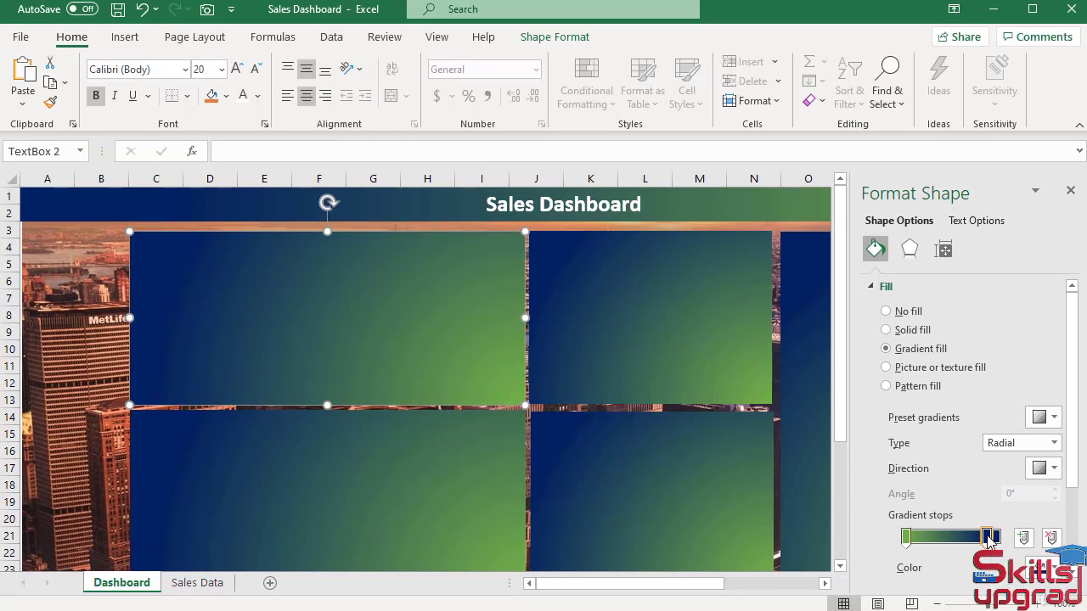
left_click_drag(987, 539, 981, 542)
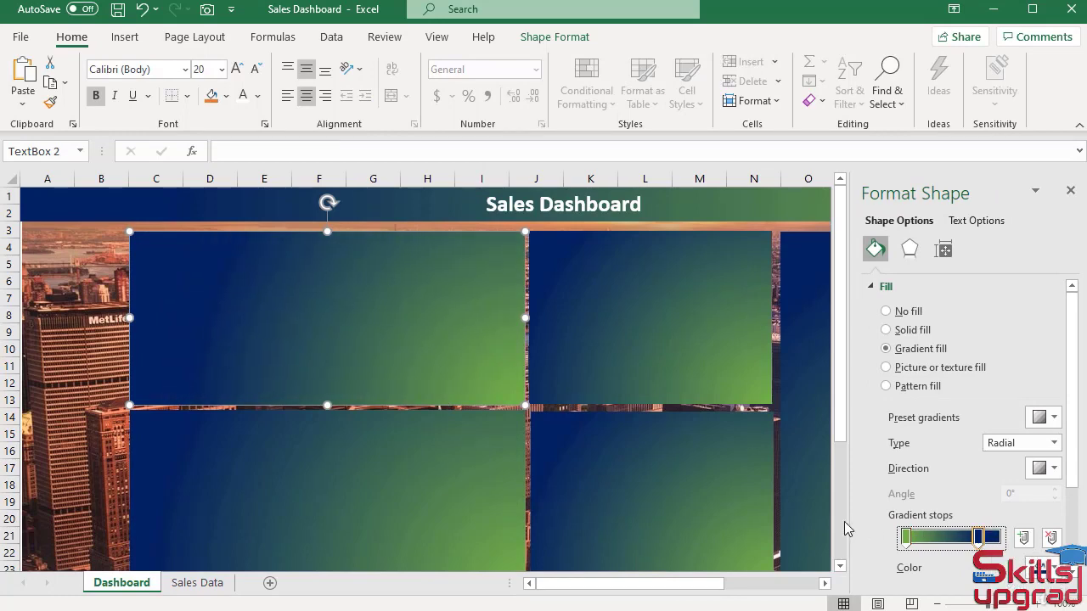
left_click(412, 412)
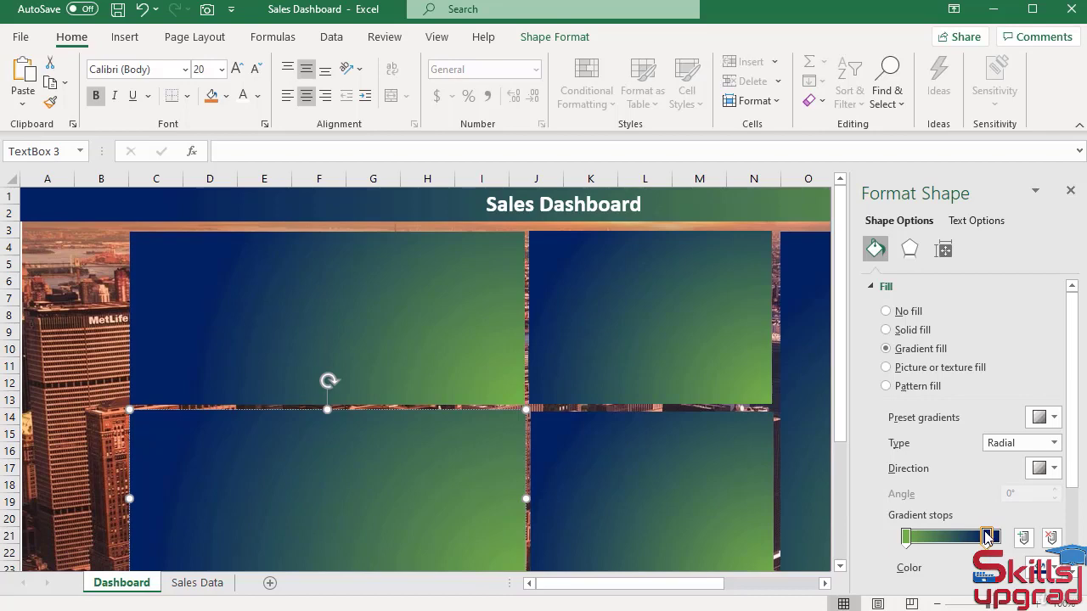
left_click_drag(986, 536, 966, 536)
Step: Turn the bottom panel solid dark blue by moving its dark blue gradient stop onto the green stop
scroll(627, 483, "down", 4)
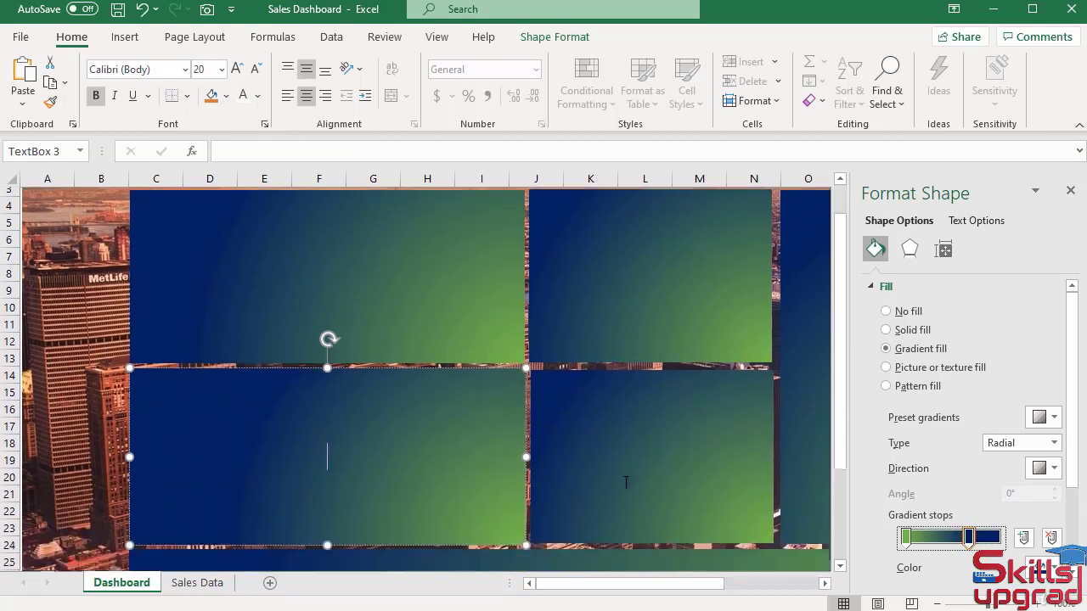
left_click(498, 390)
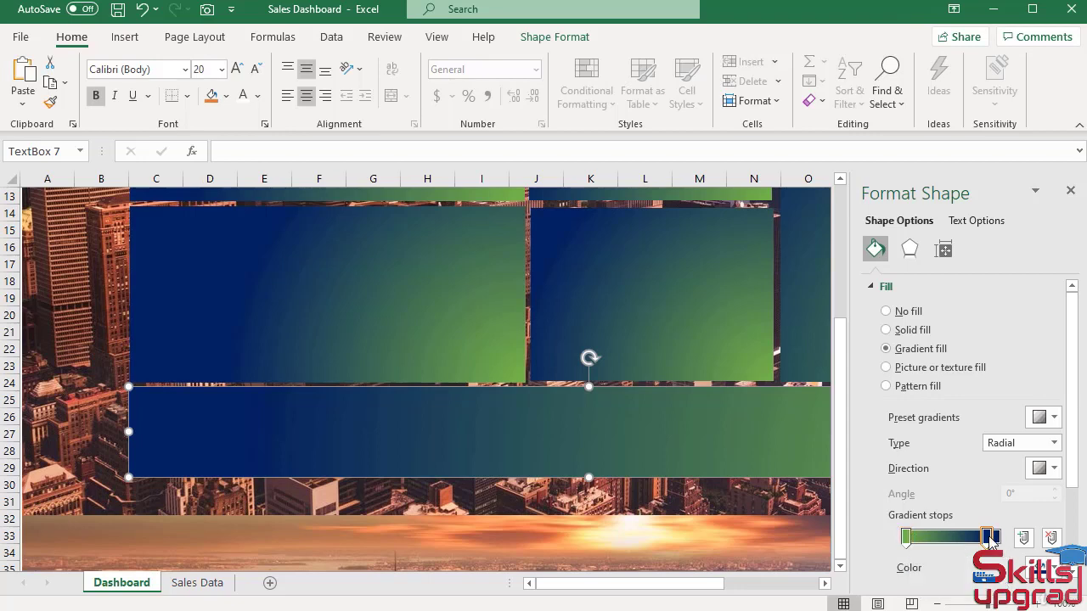
left_click_drag(989, 537, 909, 541)
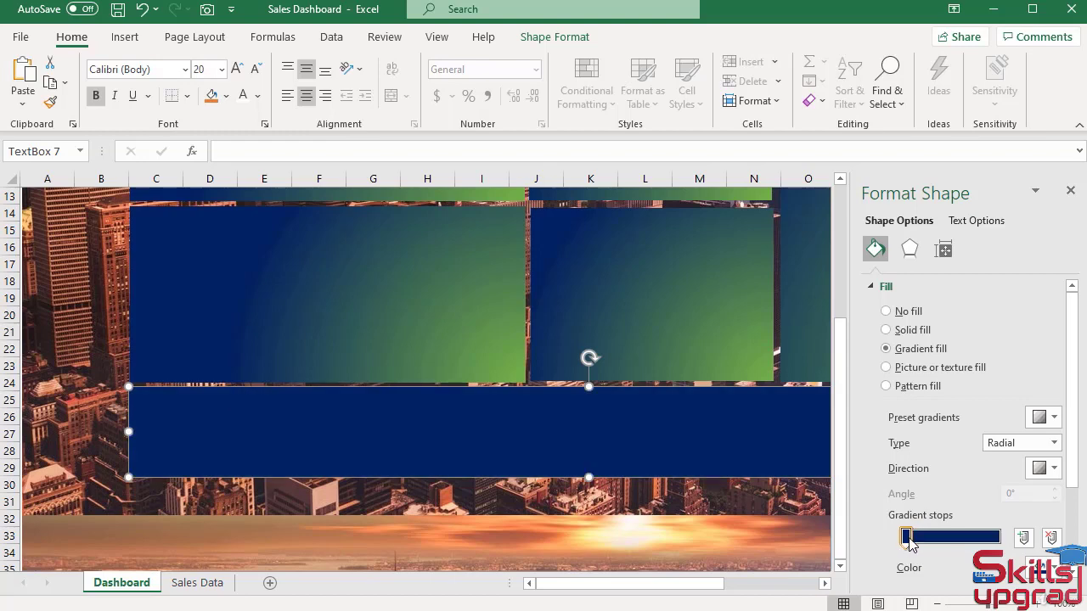
left_click(633, 504)
Step: Turn the tall panel solid green by moving both gradient stops to the far end, and close the shape formatting
scroll(689, 501, "up", 4)
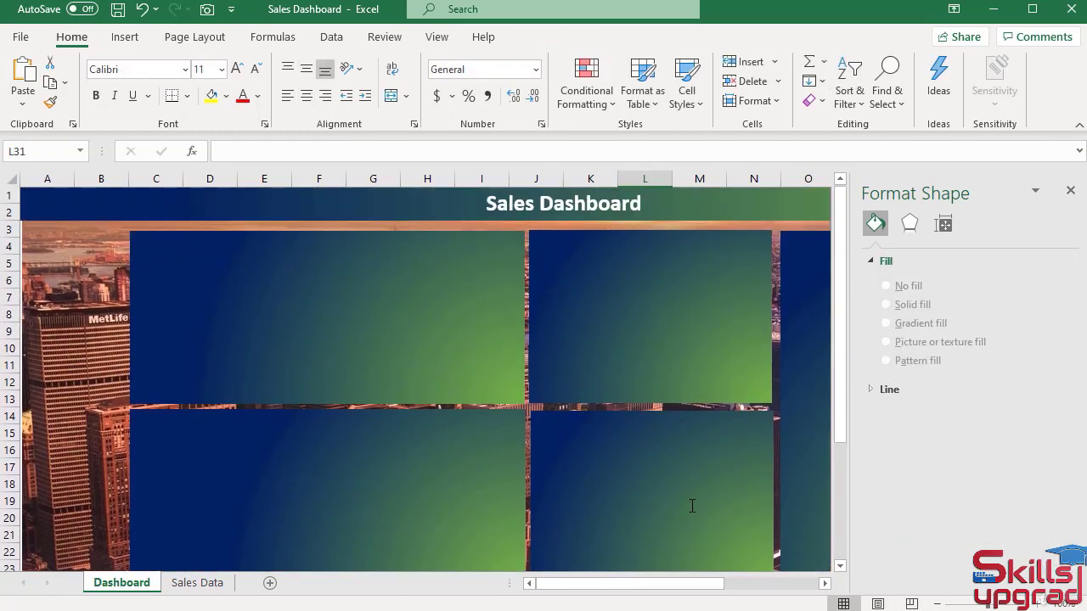
left_click_drag(681, 584, 740, 584)
left_click(639, 300)
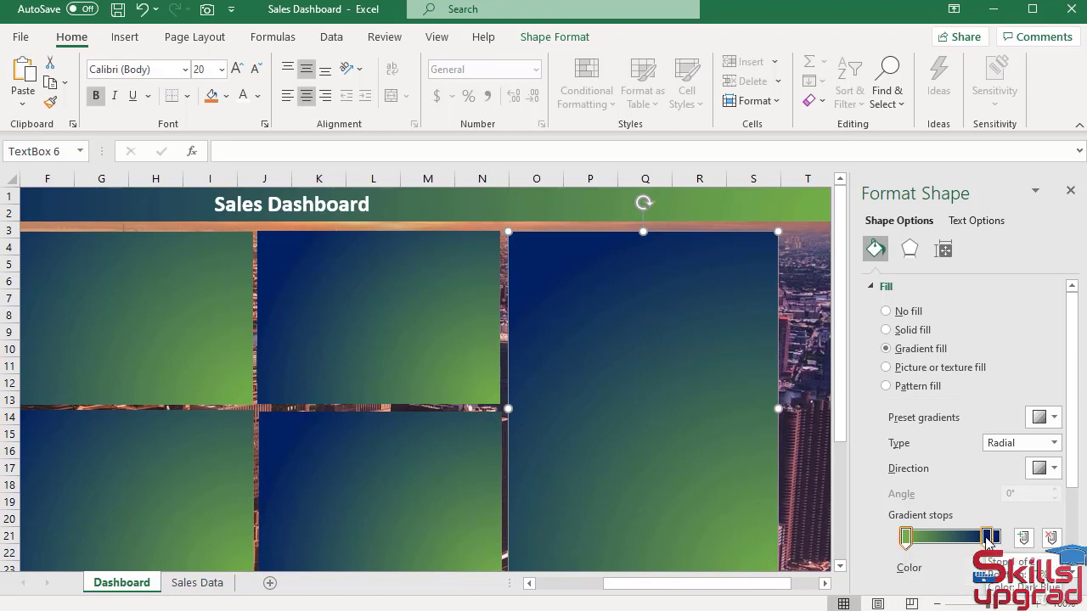
left_click_drag(987, 541, 1000, 543)
left_click_drag(906, 542, 1002, 545)
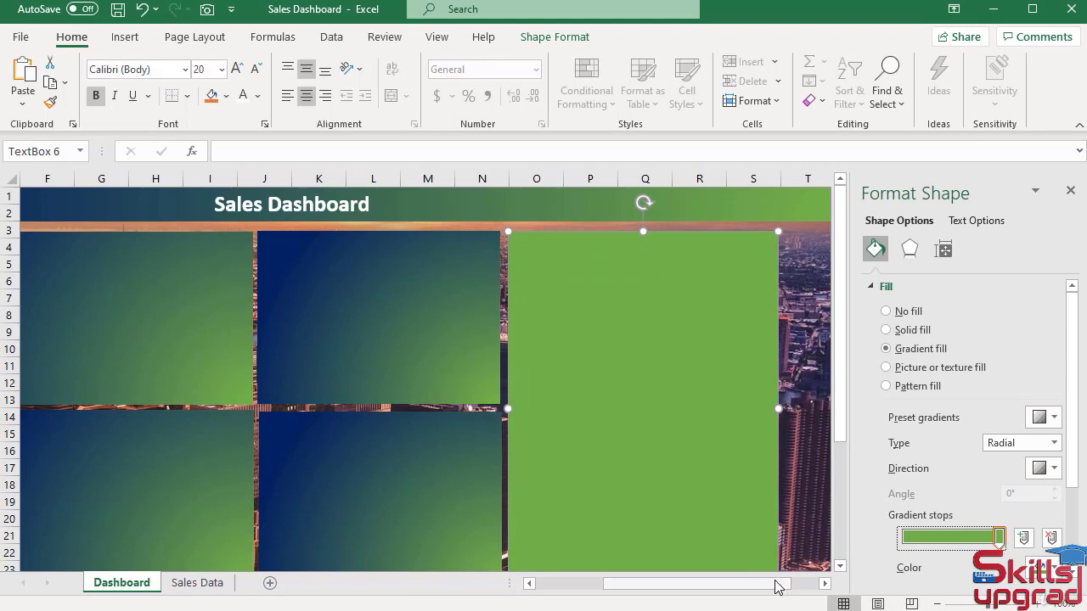
left_click_drag(776, 585, 654, 587)
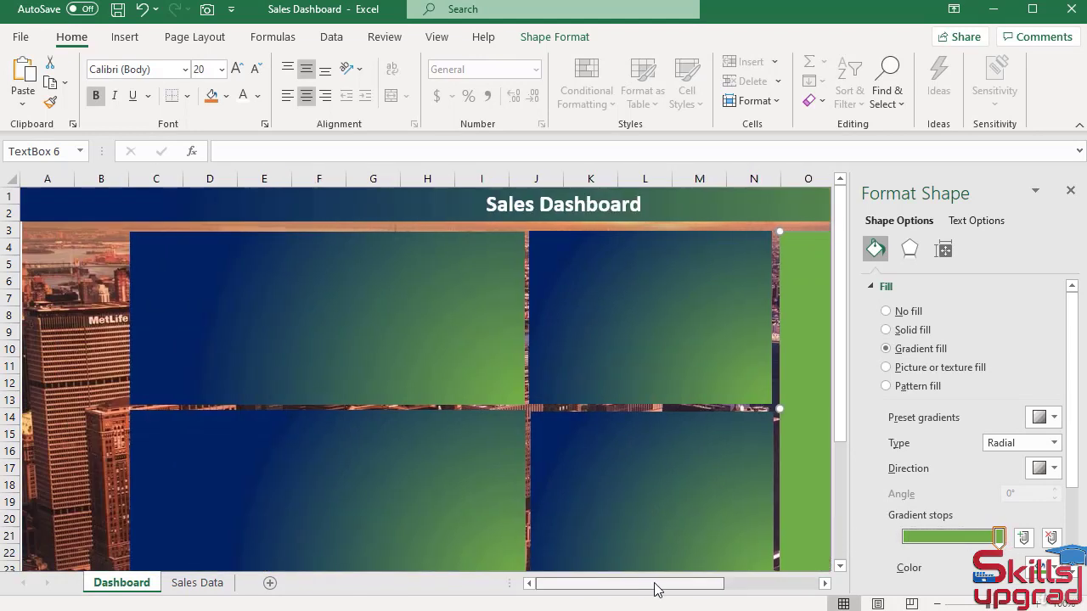
left_click(1069, 190)
left_click(64, 270)
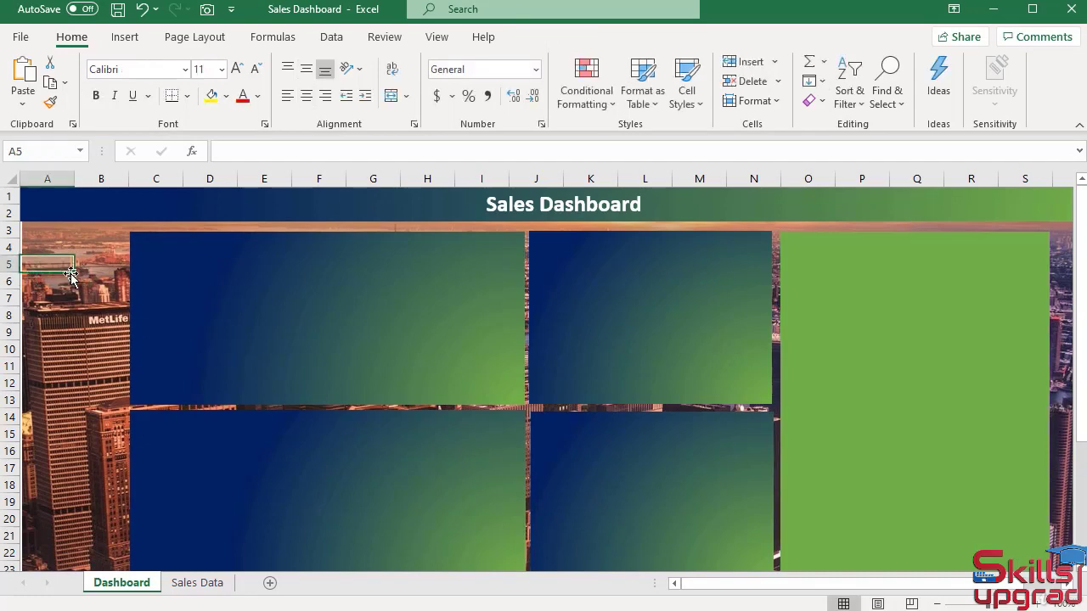
scroll(83, 280, "down", 3)
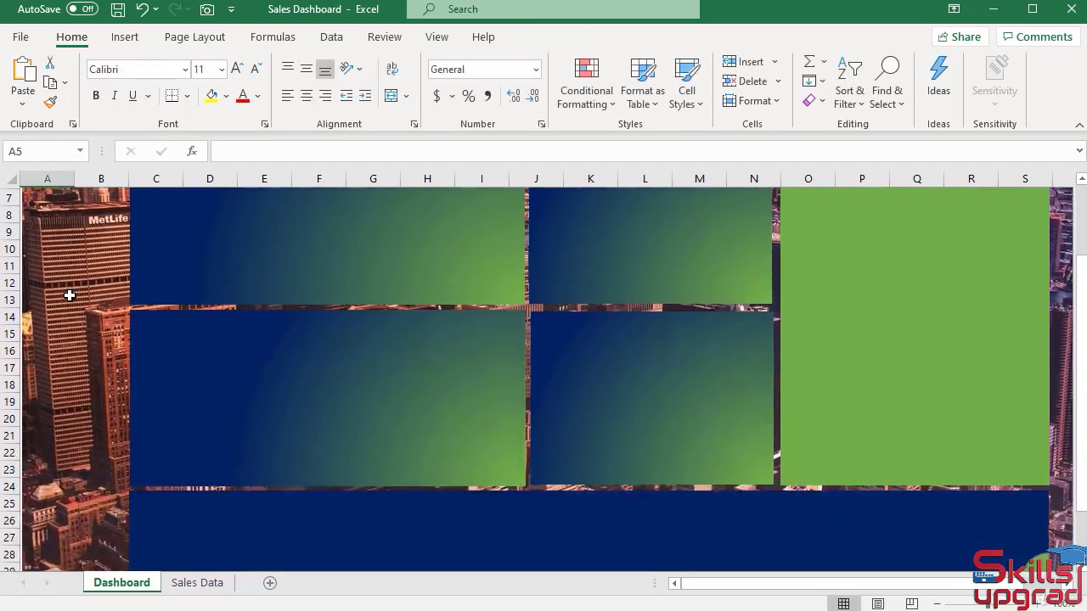
Step: Remove the green corner from the bottom panel by moving its dark blue gradient stop to the very start, and close the shape formatting
scroll(70, 296, "up", 3)
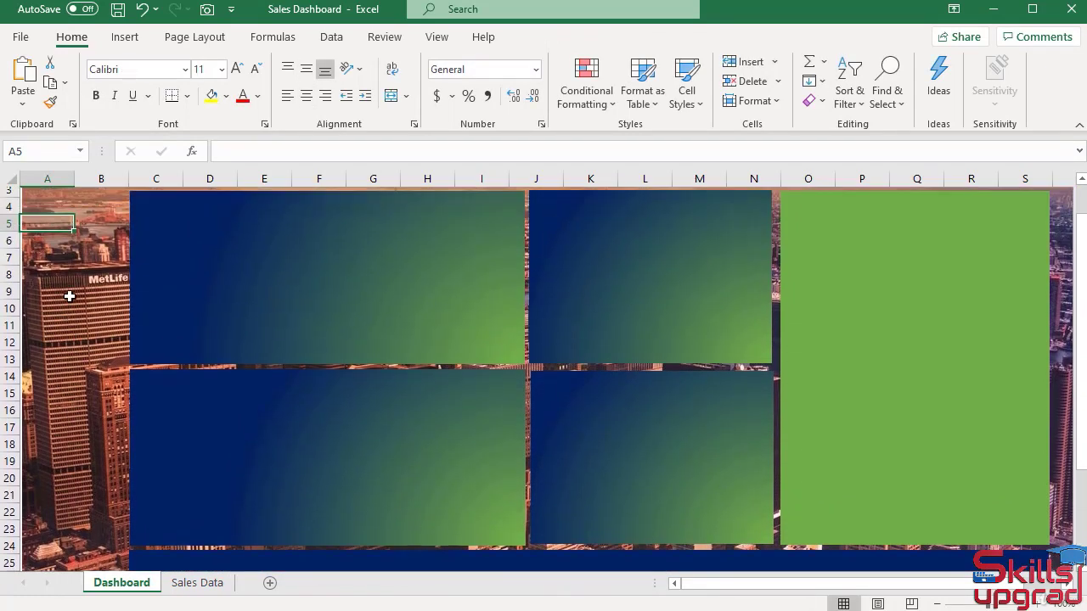
scroll(70, 296, "down", 4)
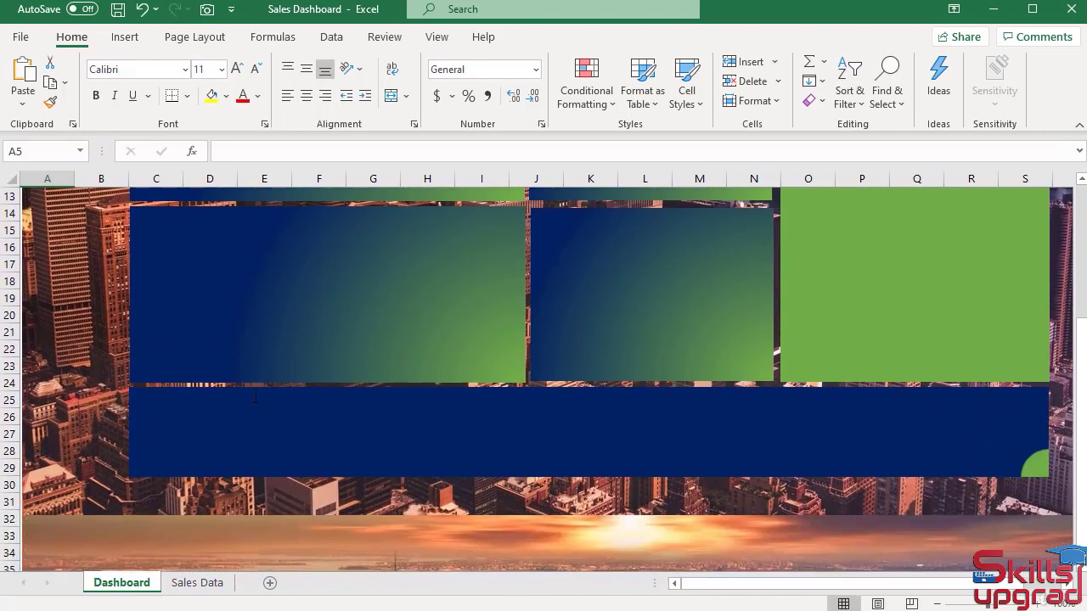
left_click(394, 220)
right_click(387, 207)
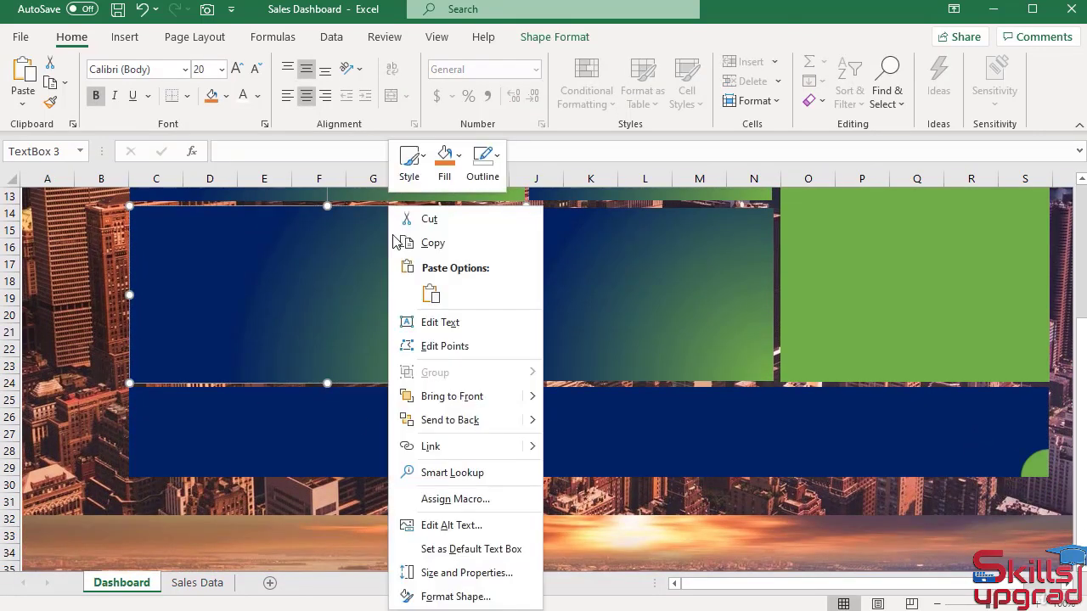
left_click(447, 595)
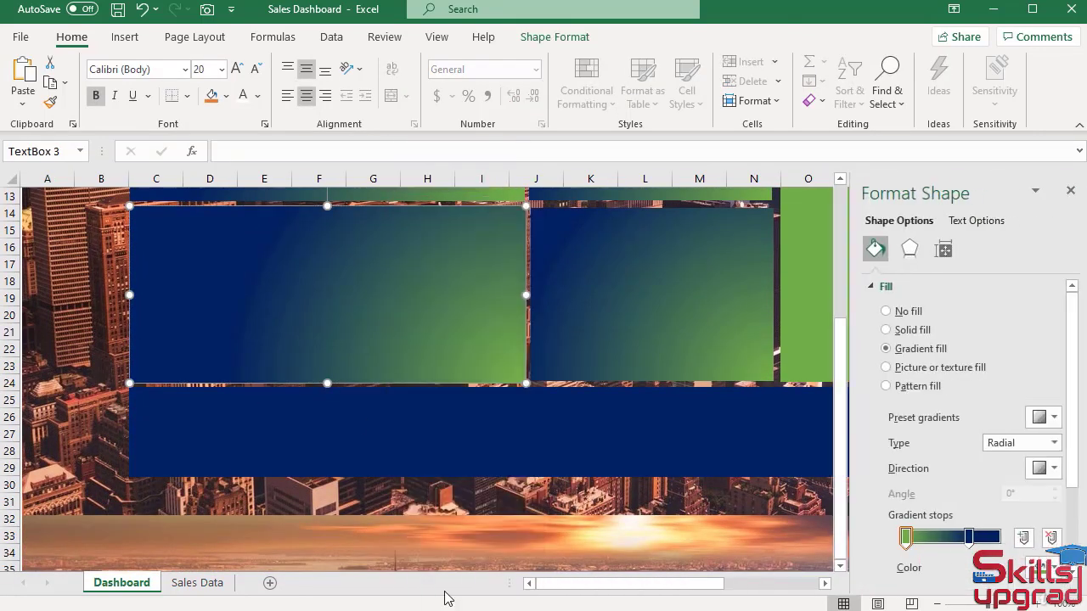
left_click_drag(560, 592, 656, 593)
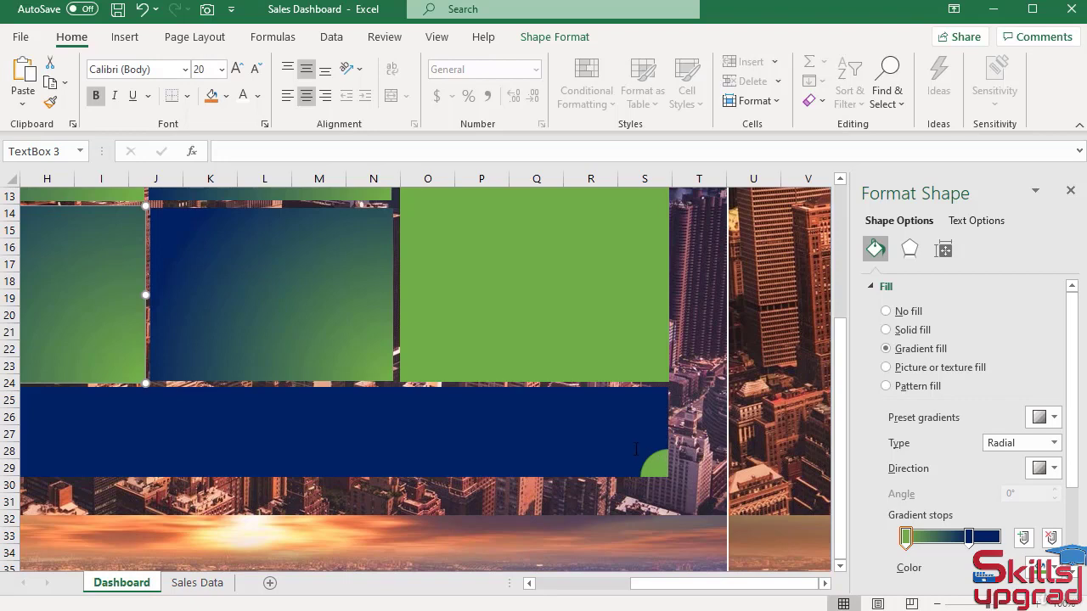
left_click(541, 476)
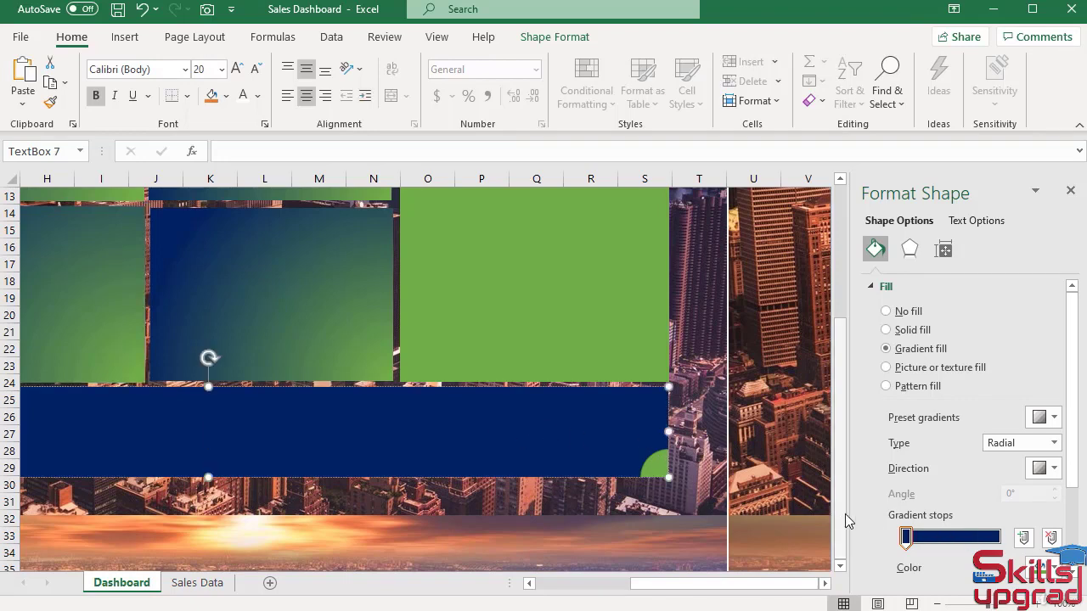
left_click(903, 539)
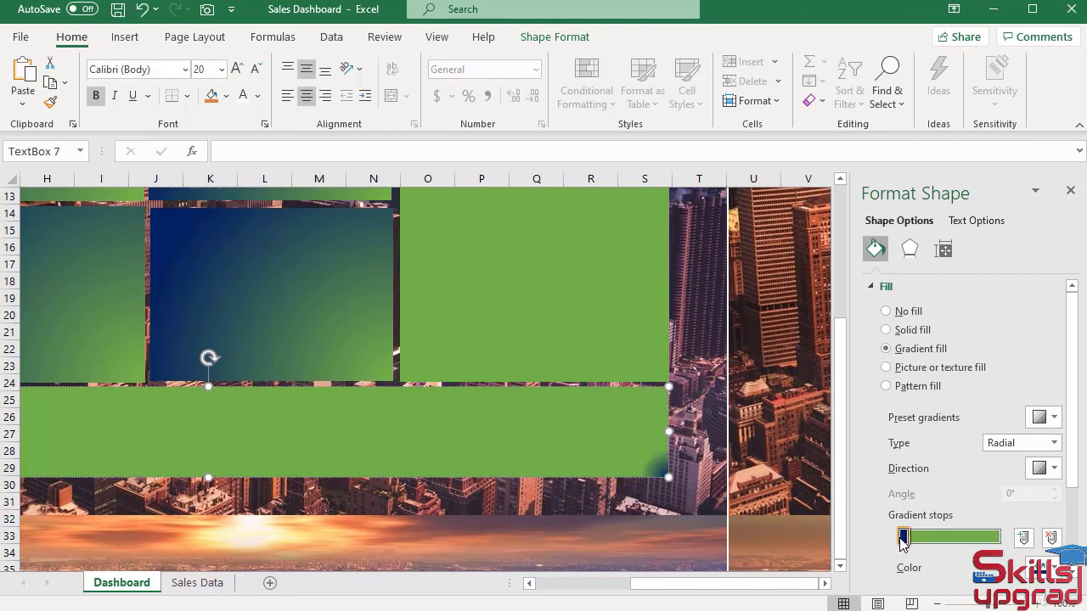
mouse_move(902, 541)
left_mouse_down()
mouse_move(931, 542)
mouse_move(893, 541)
left_mouse_up()
left_click(907, 545)
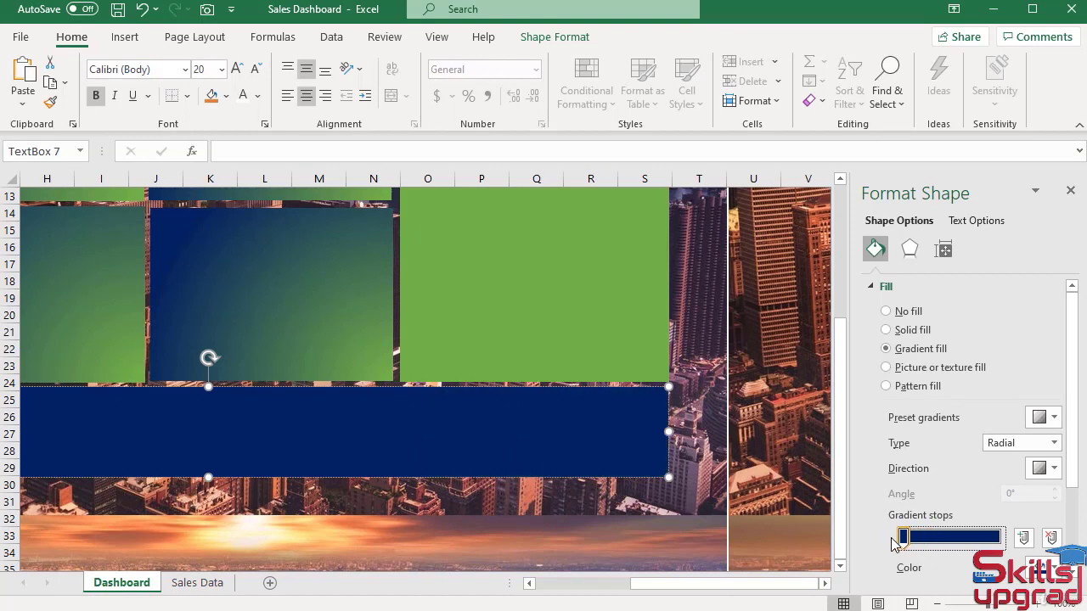
left_click(621, 530)
left_click_drag(718, 586, 567, 590)
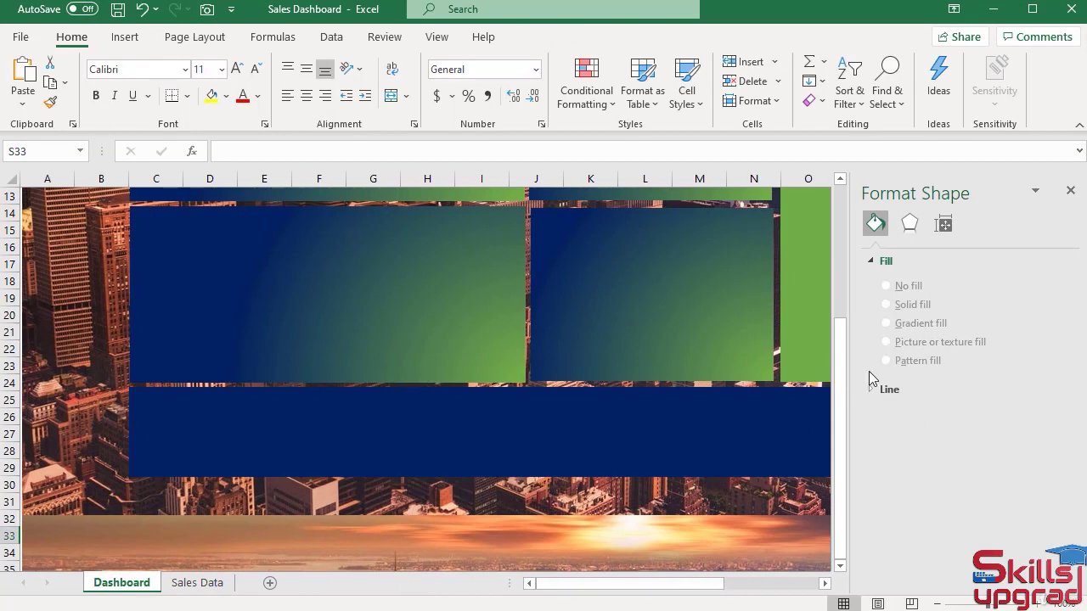
left_click(1070, 190)
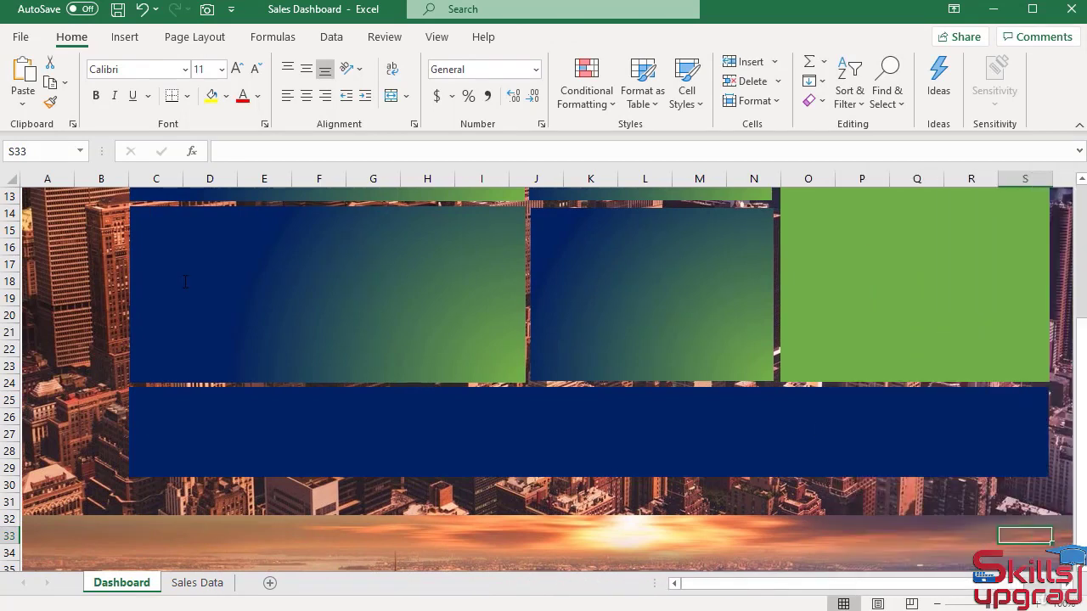
left_click(61, 283)
scroll(63, 284, "up", 4)
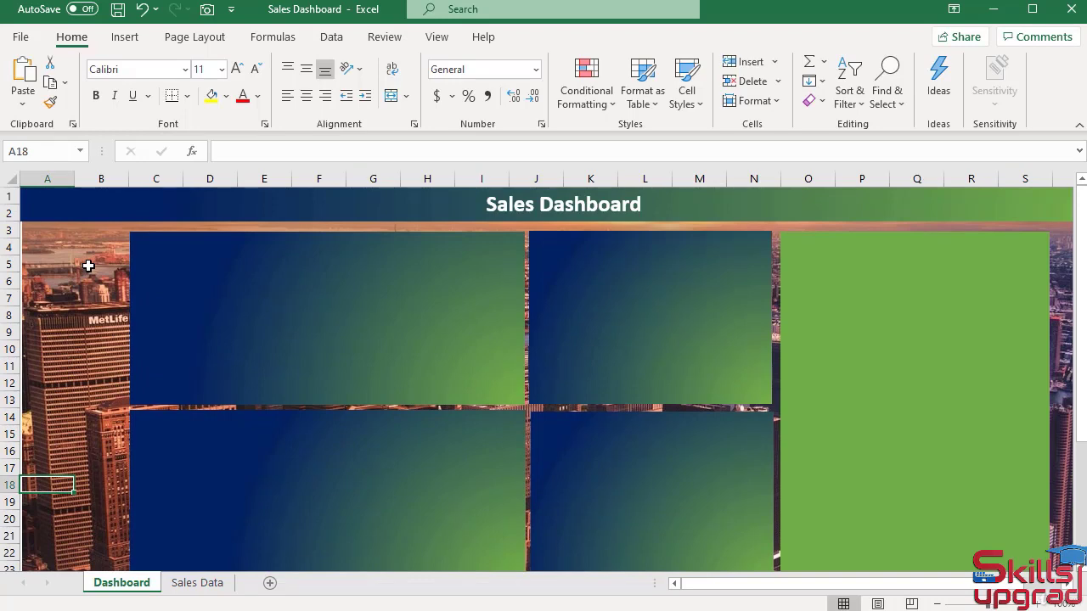
scroll(349, 293, "down", 3)
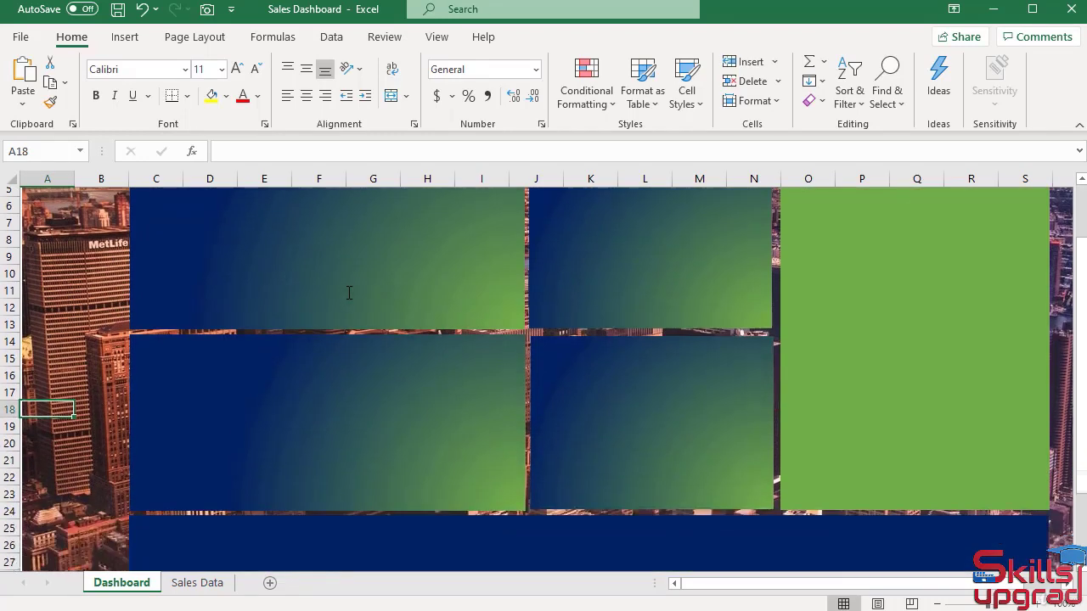
scroll(348, 293, "up", 3)
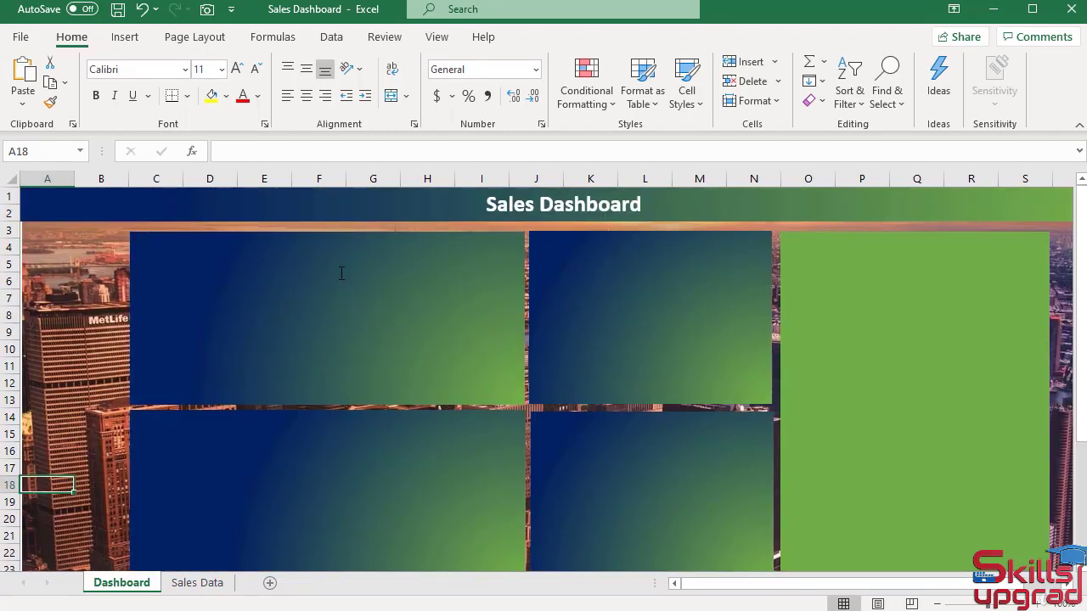